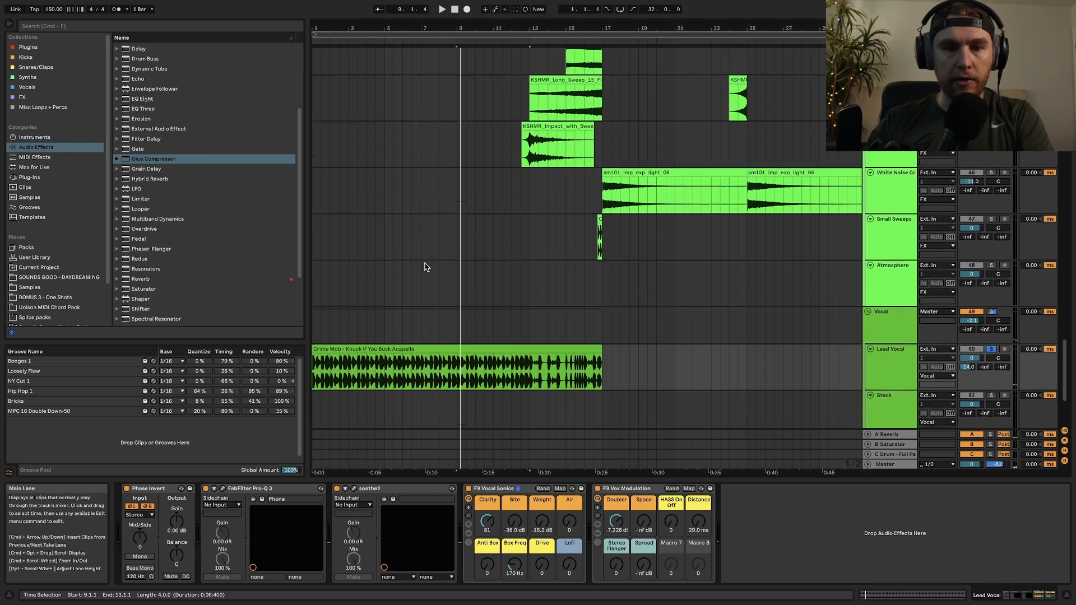
Step: Solo the KSHMR ambiance and war horn tracks 40 and 41 and play them from bar 1
click(998, 190)
click(991, 211)
click(357, 177)
key(space)
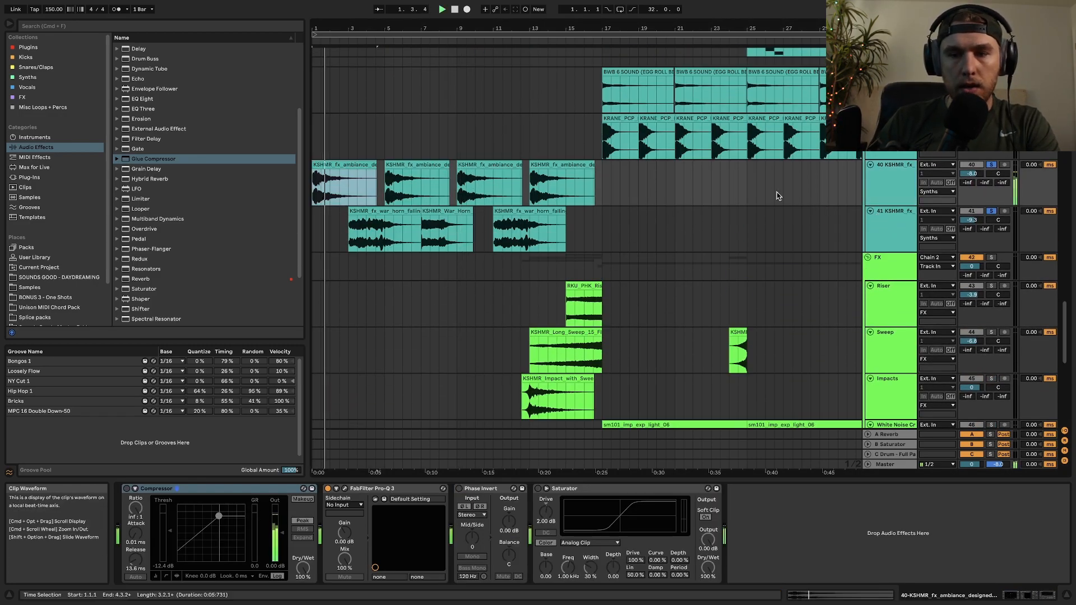
click(375, 223)
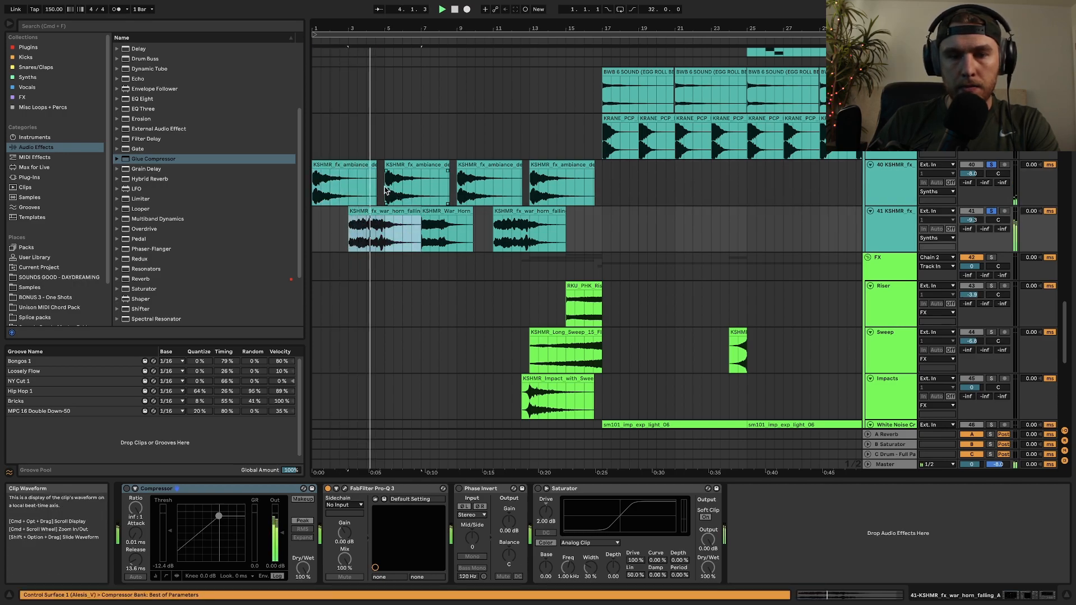
Step: Select tracks 40 and 41 together and lower their volumes to -10.6 dB and -11.9 dB
click(905, 233)
shift+click(890, 197)
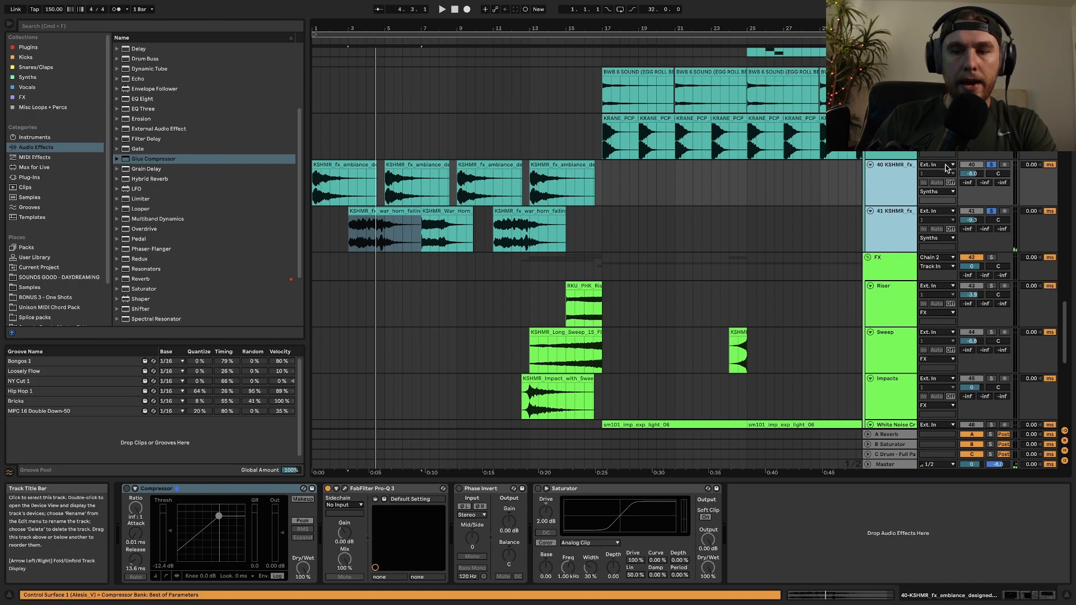
drag(979, 175, 978, 185)
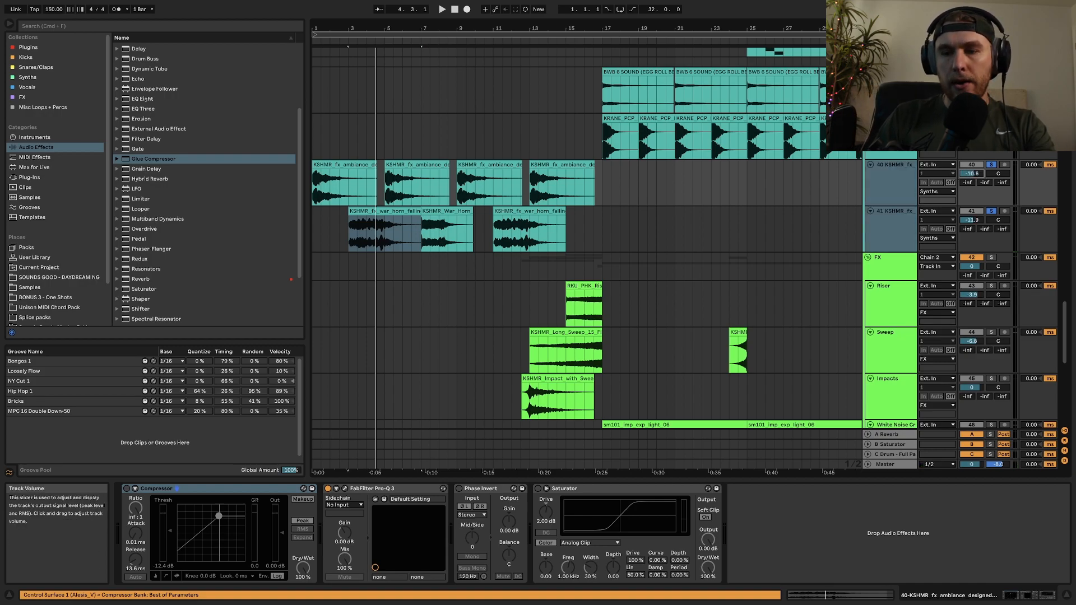
click(458, 195)
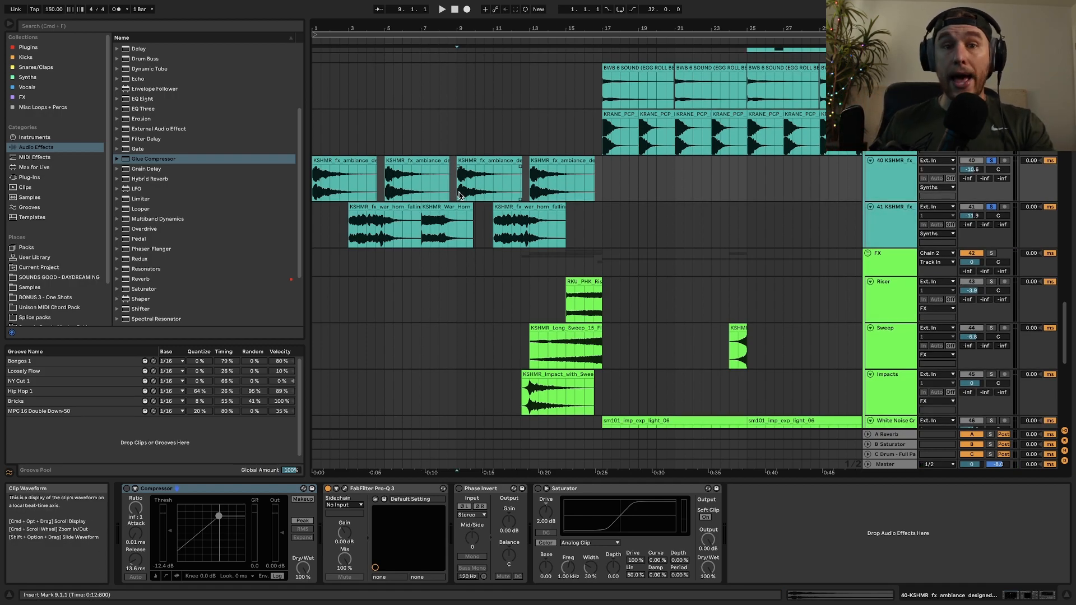
Step: Play the intro melody on the RKU Phonk Cowbell Generator track from bar 1
scroll(459, 195, up, 10)
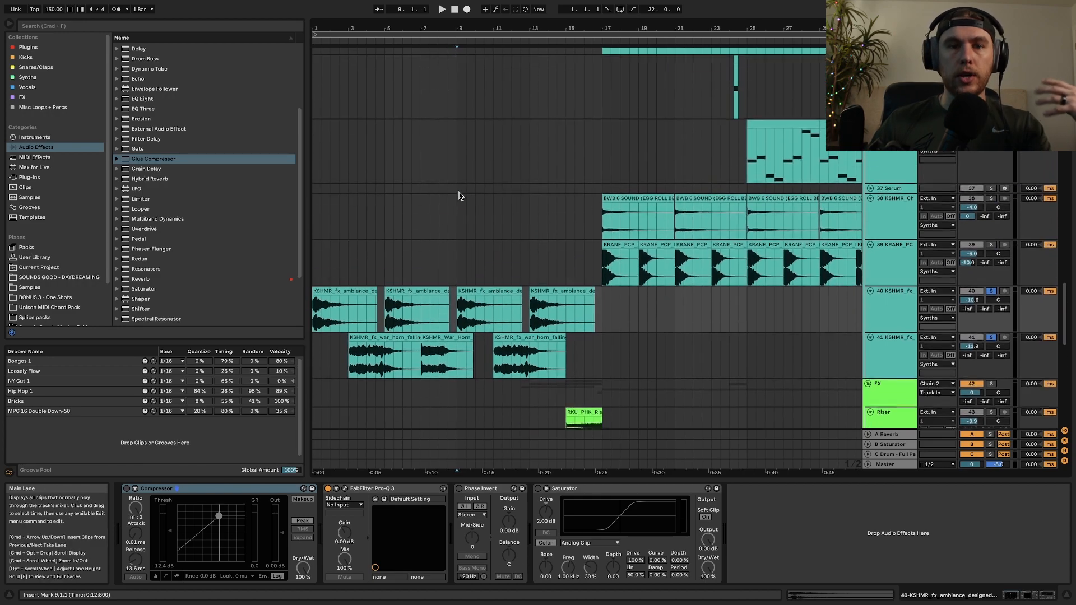
scroll(458, 195, up, 3)
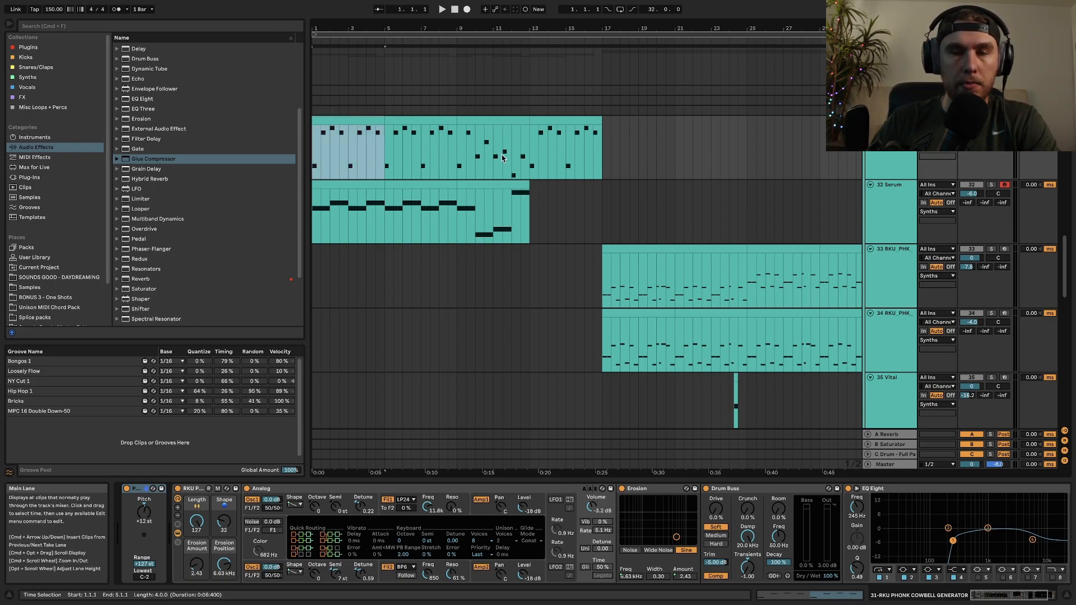
key(space)
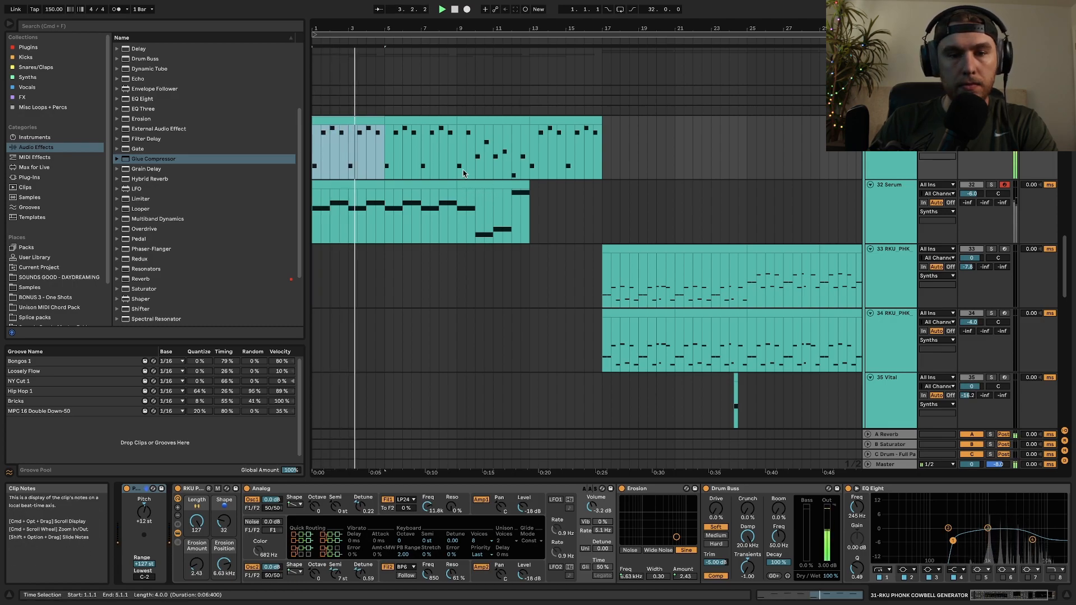
Step: Solo the 32 Serum reese bass track and play its intro part
click(985, 220)
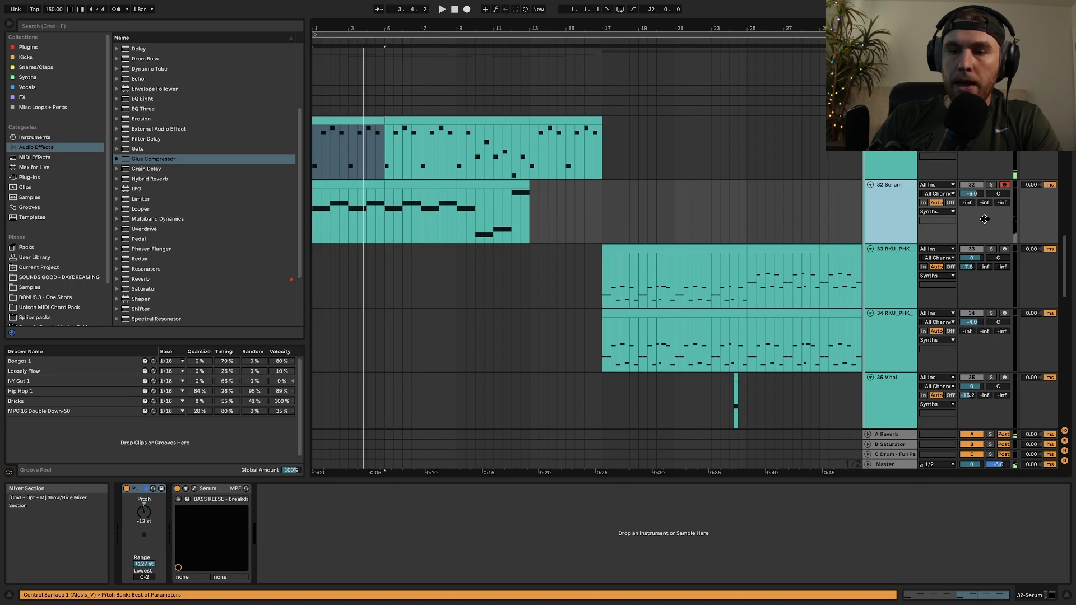
click(991, 185)
key(space)
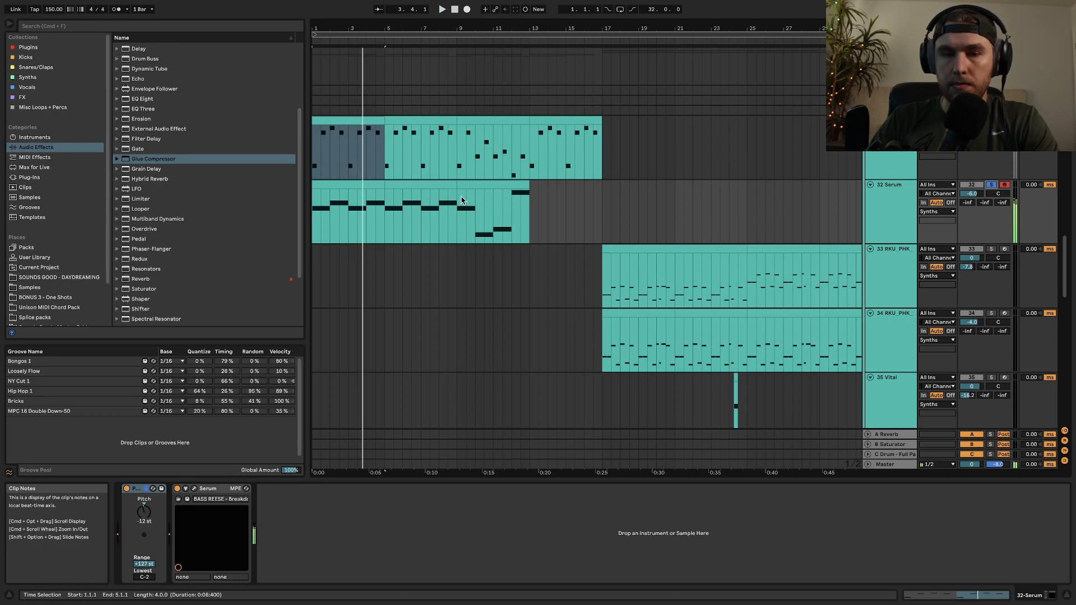
Step: Solo the Open Hats track and select its hi-hat loop clip in the intro, starting at bar 9
scroll(461, 200, up, 20)
scroll(462, 201, down, 2)
click(487, 262)
click(991, 262)
scroll(569, 245, right, 10)
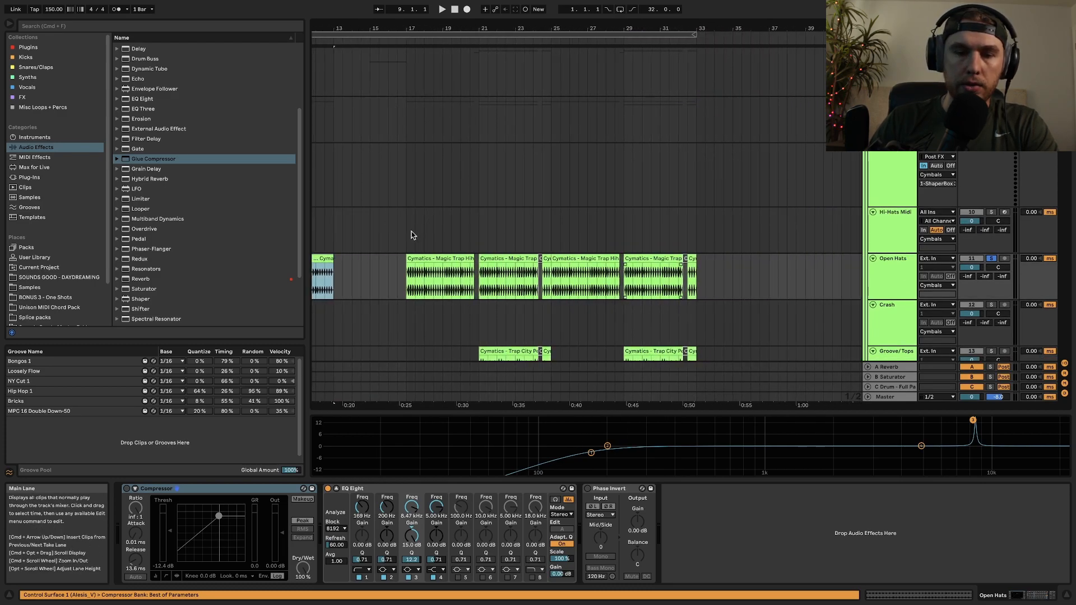
Step: Play the soloed impact clip from just before bar 13 and set the Impacts track volume to -4.5 dB
scroll(564, 199, up, 6)
scroll(562, 199, left, 8)
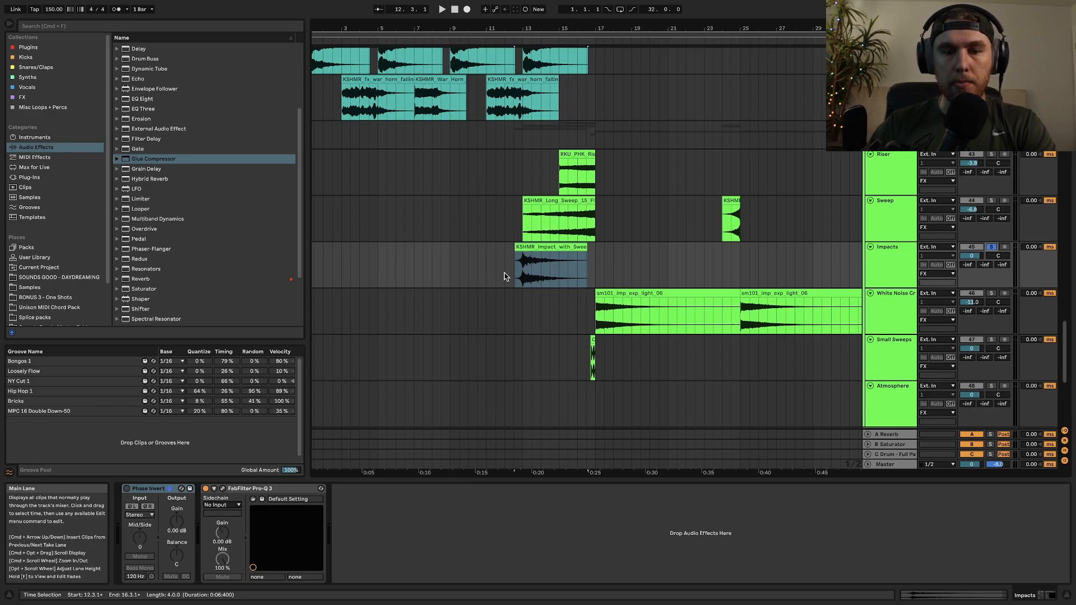
click(510, 274)
key(space)
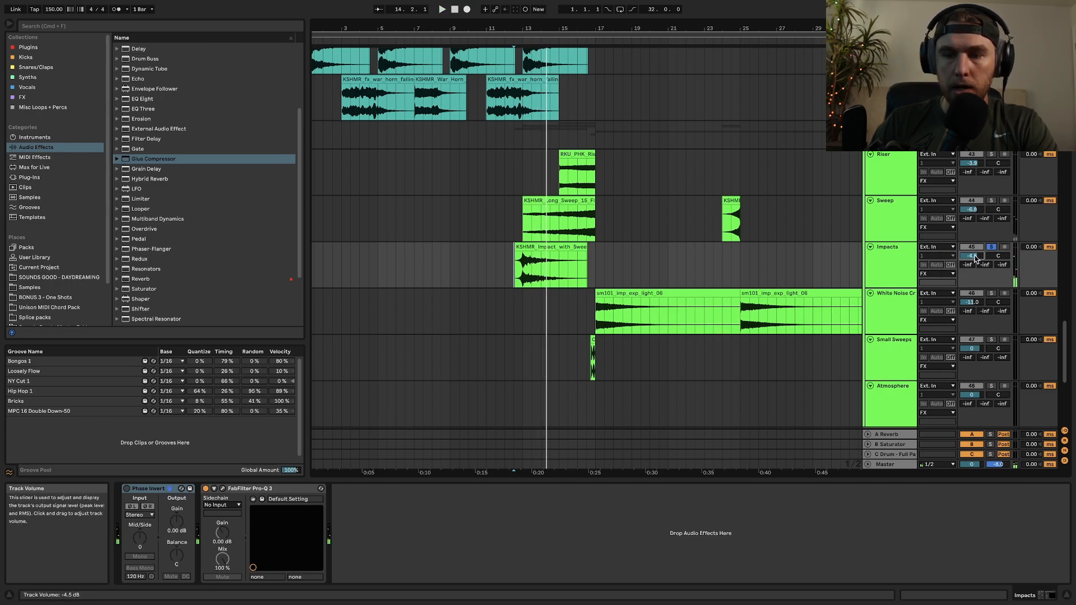
Step: Solo the Sweep track and play the long sweep leading into bar 17
click(989, 203)
click(610, 217)
click(570, 203)
key(space)
click(568, 222)
key(space)
key(space)
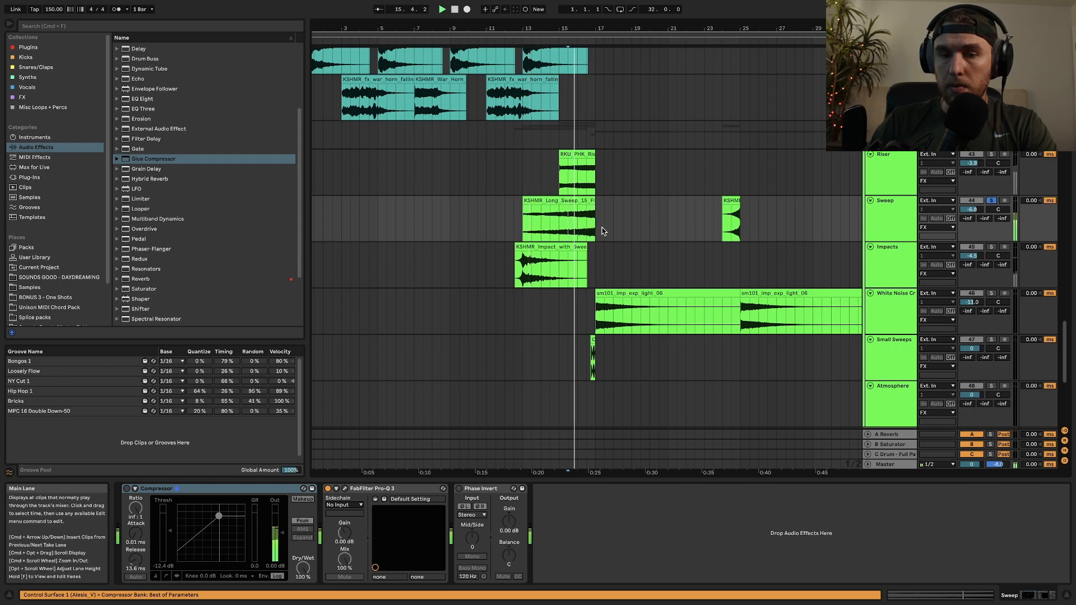
key(space)
Step: Solo and play the Riser clip and the Small Sweeps clip leading into bar 17
click(991, 154)
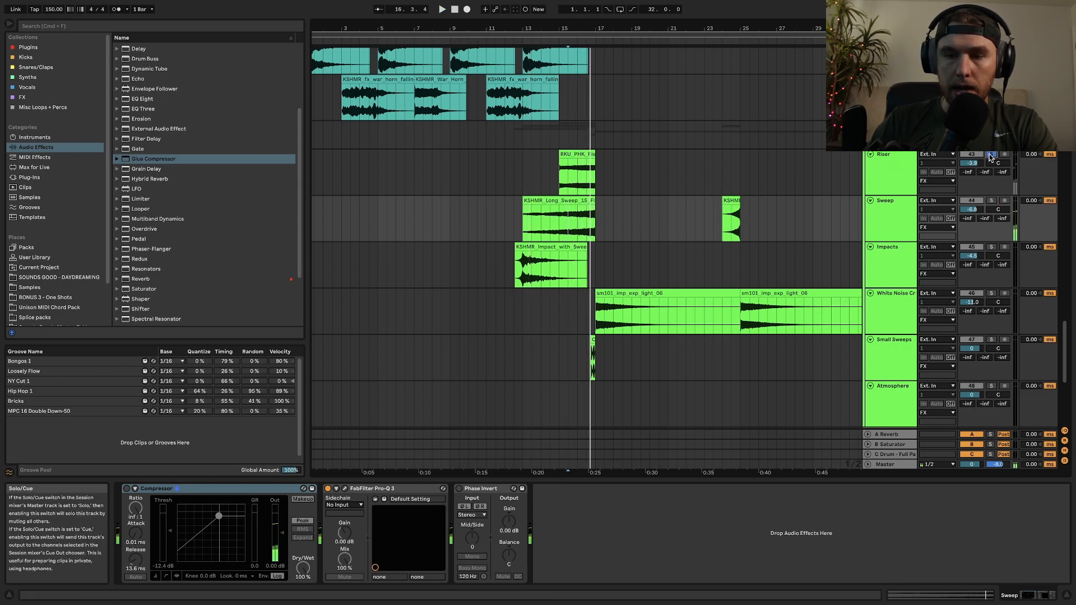
click(577, 171)
key(space)
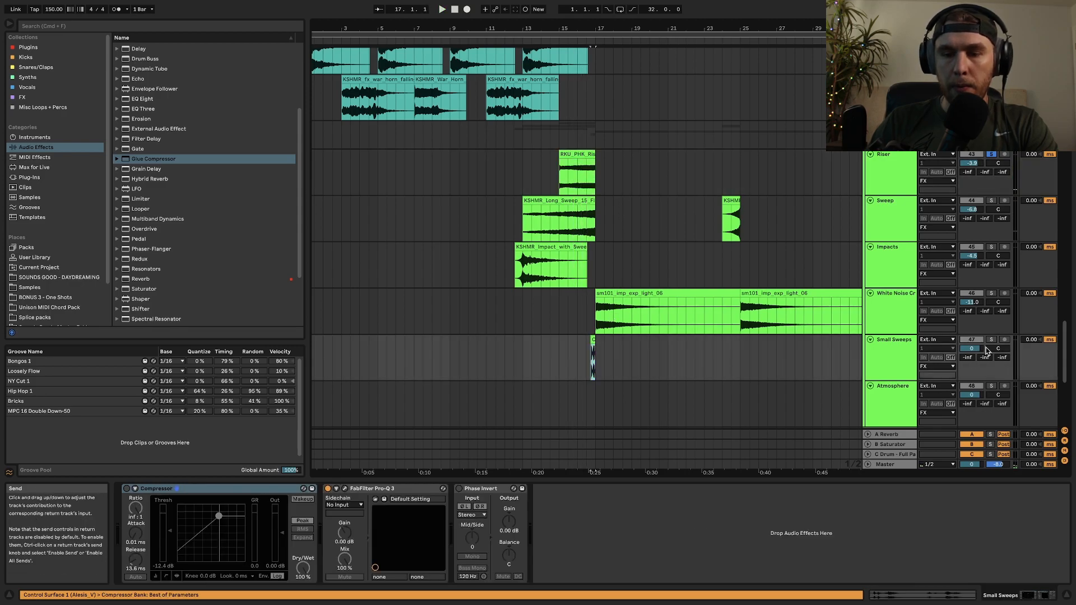
click(990, 339)
key(space)
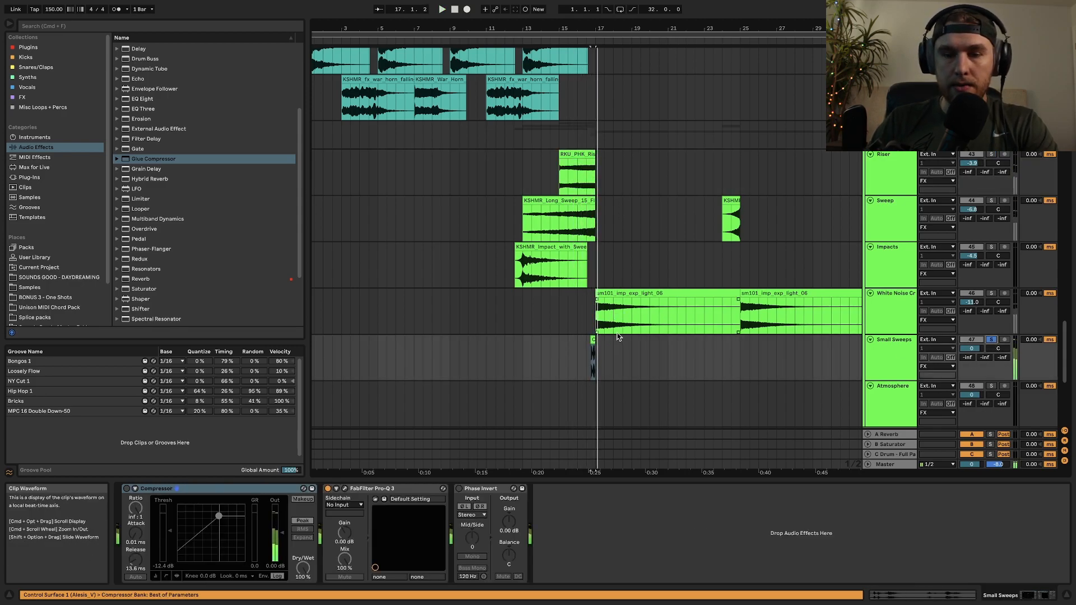
Step: Play the kick and snare patterns from just before the drop at bar 17
scroll(600, 338, up, 20)
click(872, 151)
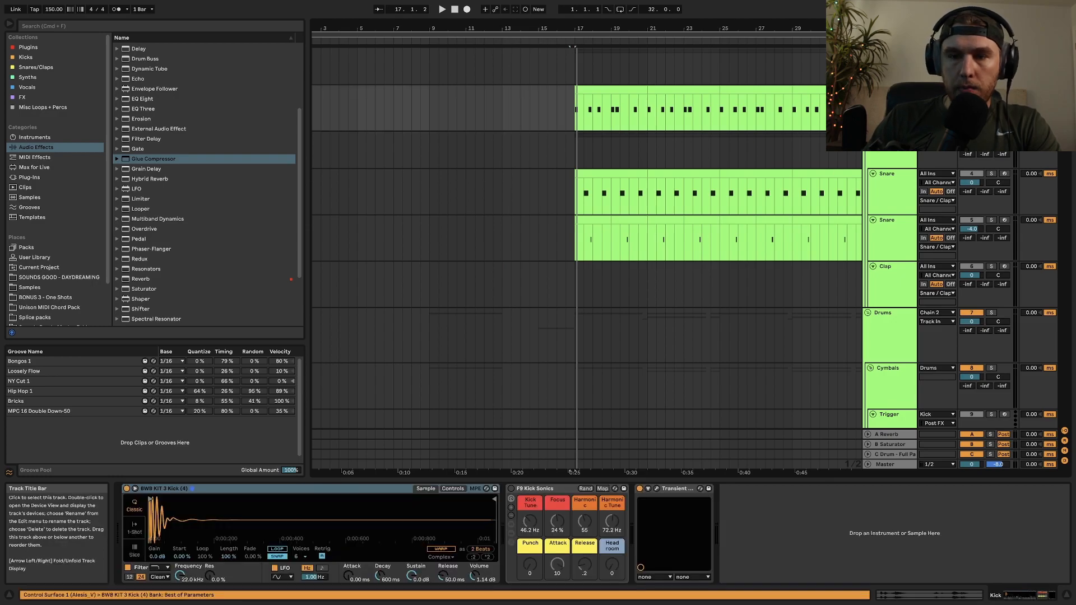
key(space)
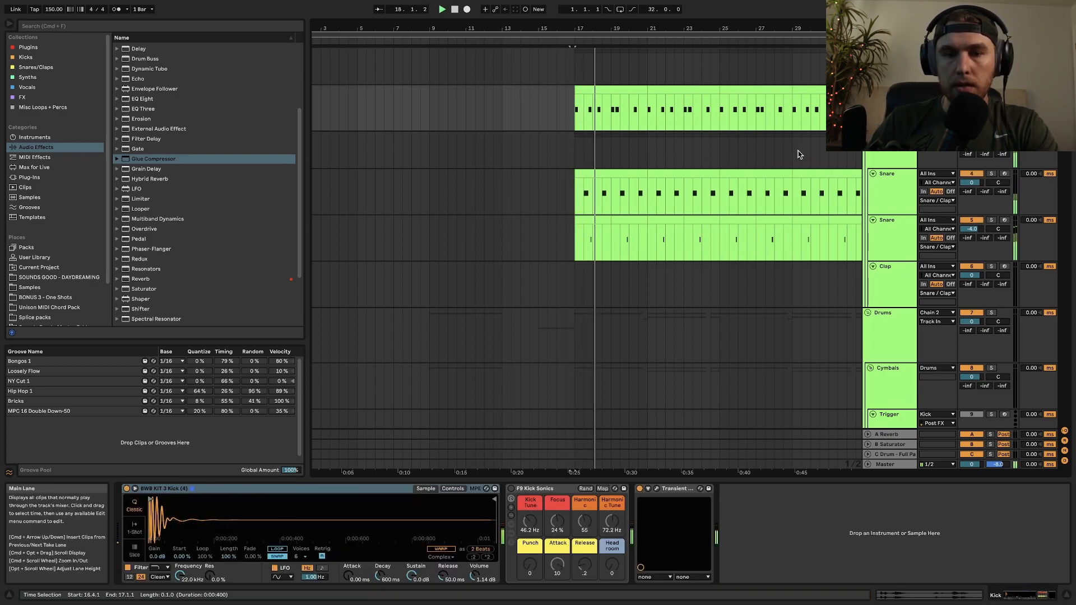
scroll(776, 157, down, 10)
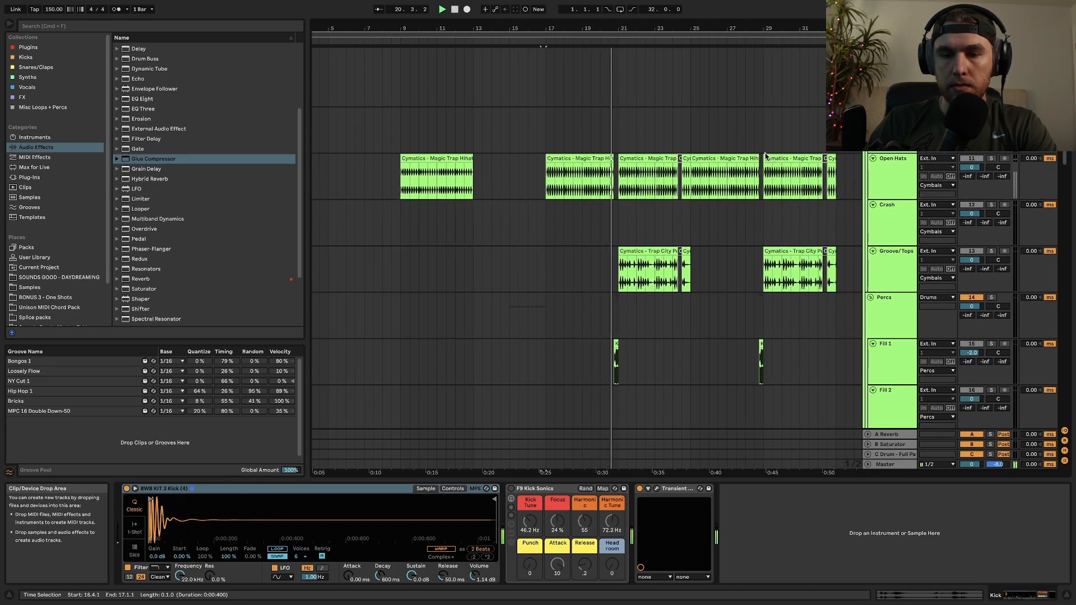
key(space)
Step: Audition the Fill 1 clip before bar 21 and the Trap City percussion loop on the Groove/Tops track
scroll(763, 168, down, 6)
scroll(643, 143, up, 5)
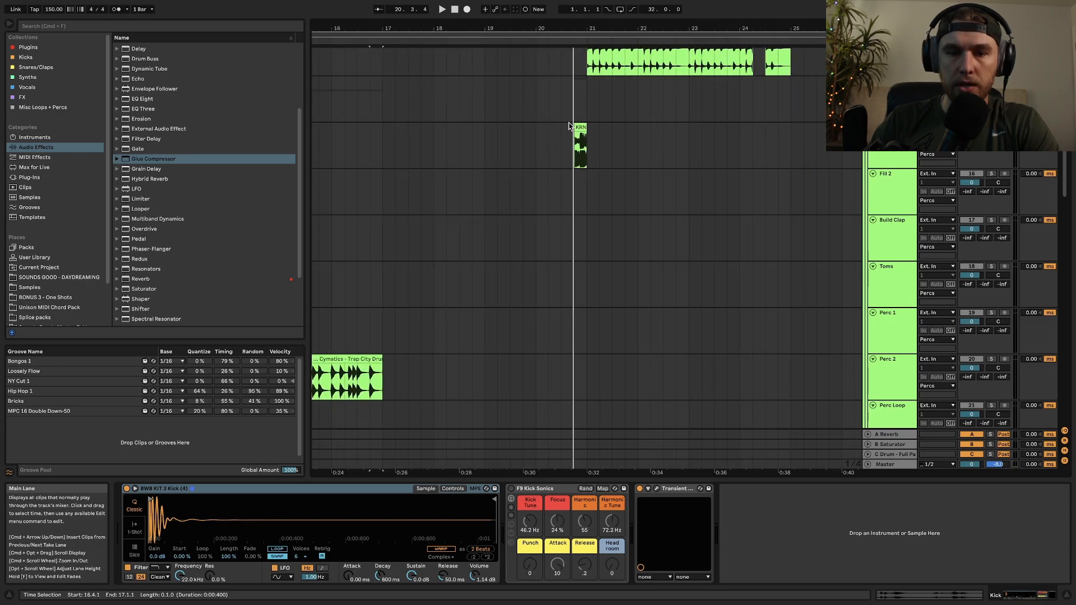
click(581, 128)
key(space)
key(space)
scroll(610, 152, up, 4)
click(616, 128)
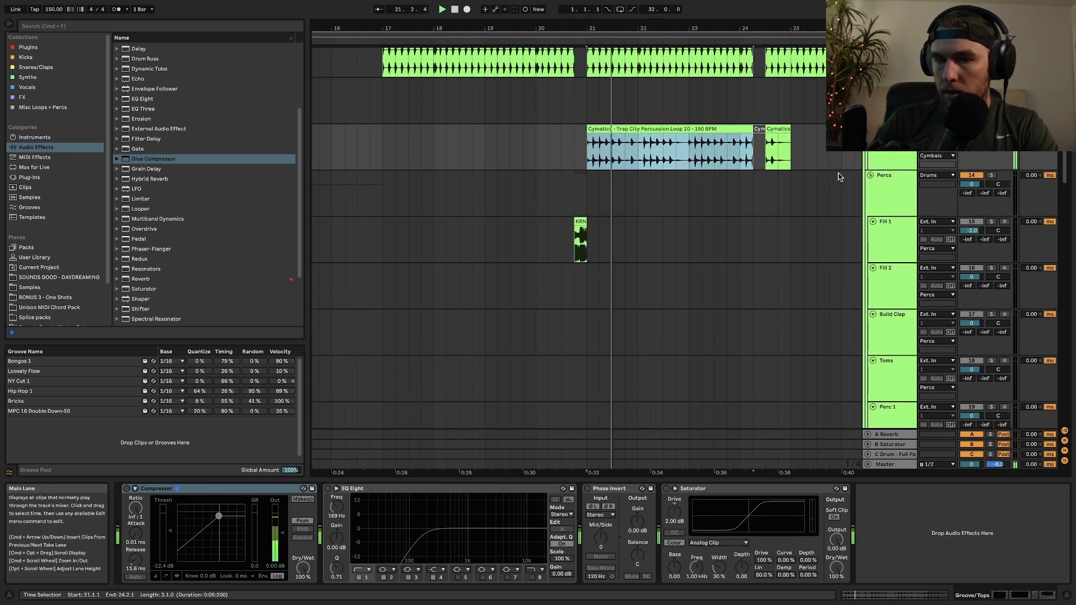
Step: Solo the drum groups, including Groove/Tops, and play the full drums together from bar 17
scroll(836, 177, down, 3)
scroll(818, 157, up, 8)
scroll(806, 140, up, 2)
scroll(963, 213, down, 2)
click(992, 186)
scroll(991, 188, up, 5)
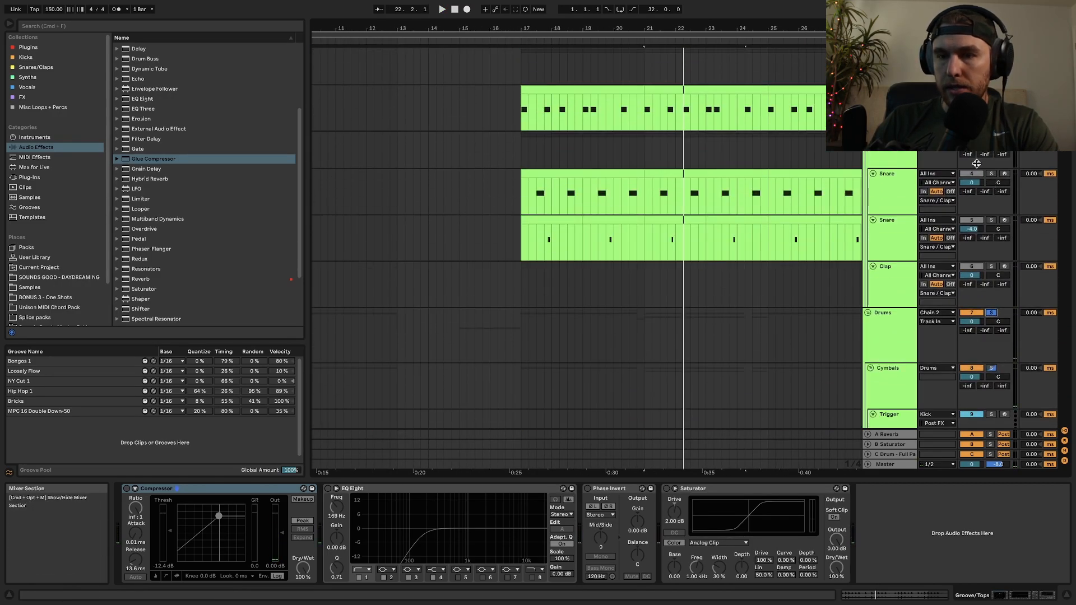
click(646, 104)
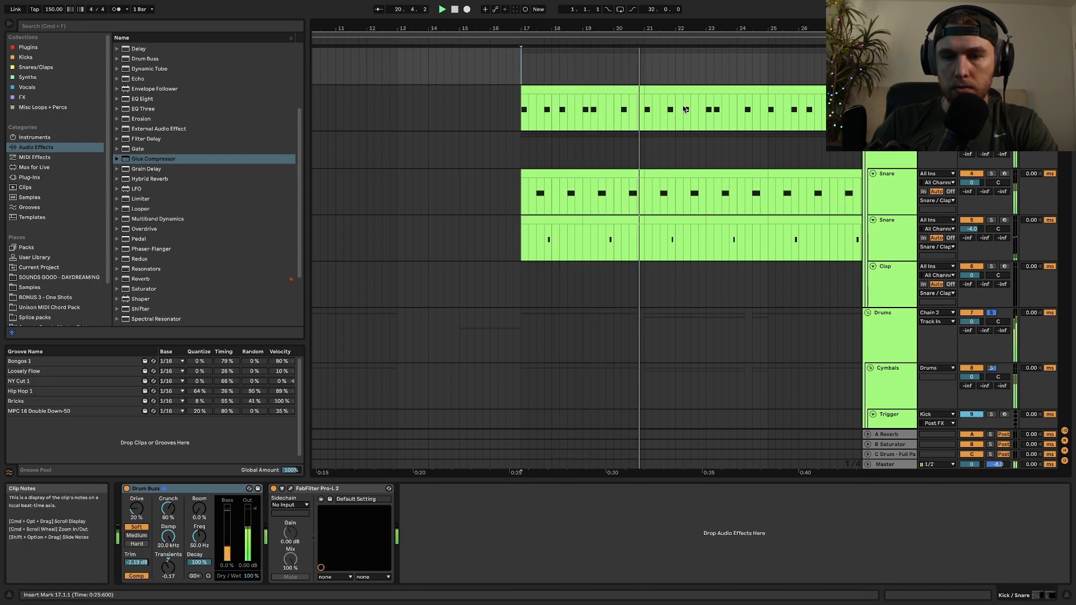
scroll(706, 168, down, 10)
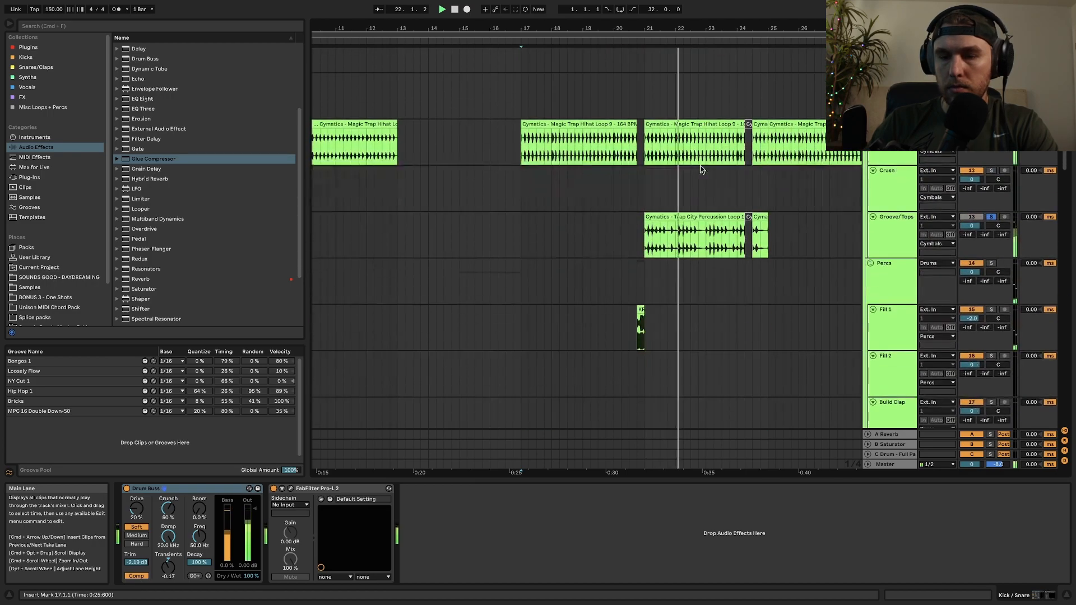
Step: Solo the Reese Bass Midi track and play its first four bars from bar 17
scroll(751, 198, down, 3)
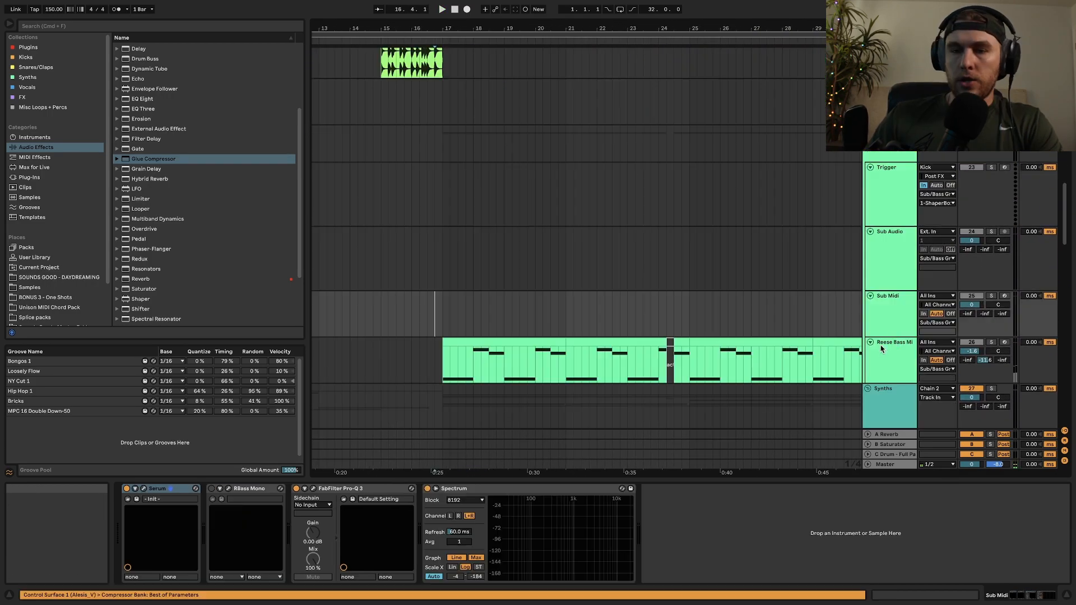
click(991, 342)
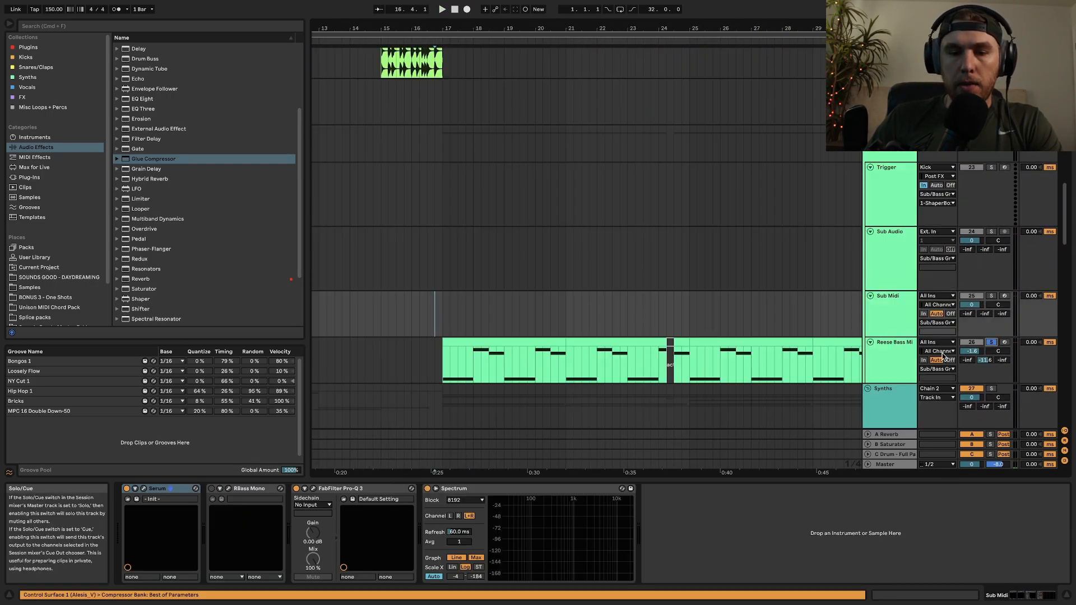
click(452, 343)
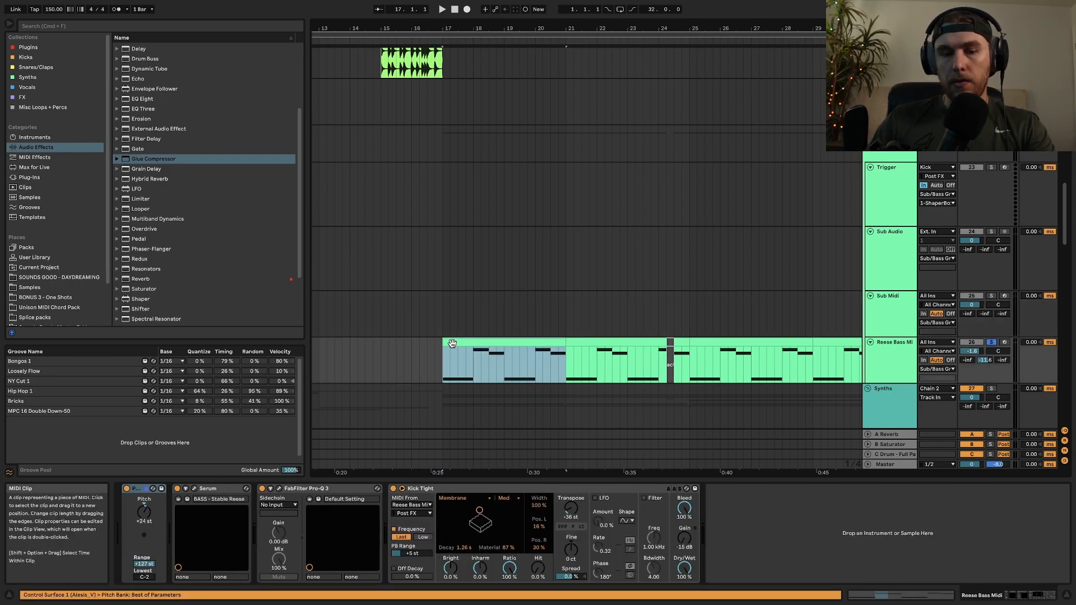
key(space)
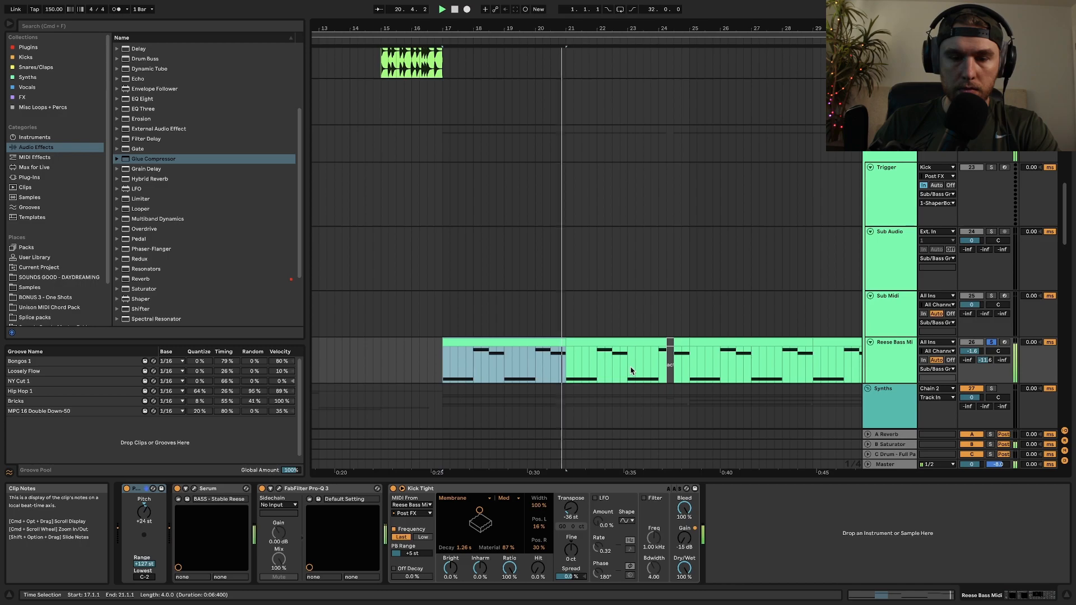
Step: Open the FabFilter Pro-Q 3 equalizer on the Reese Bass Midi track and select its Kick Tight device
click(280, 489)
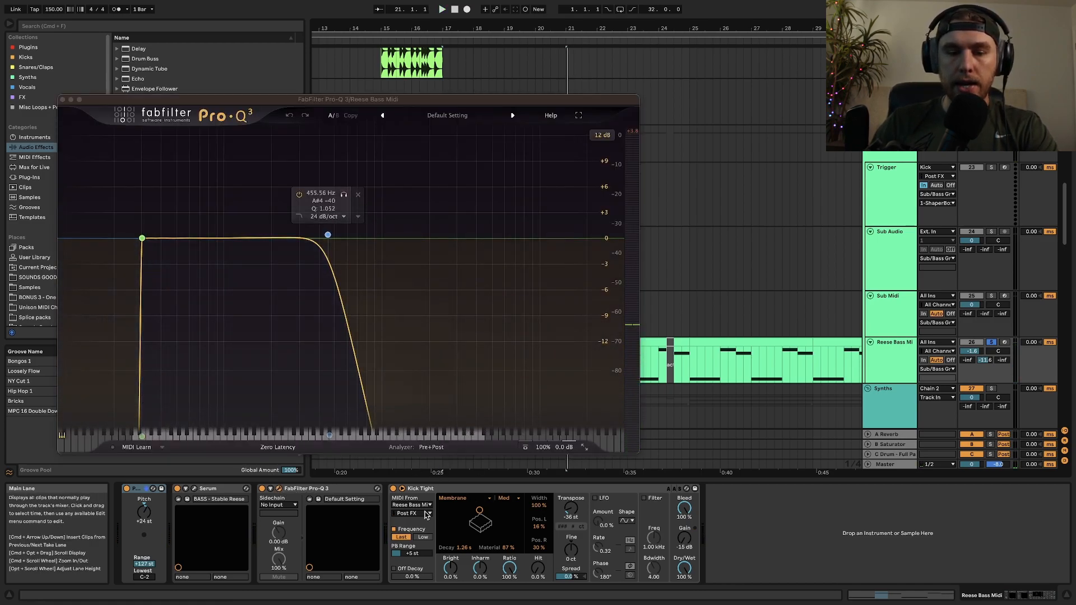
click(456, 493)
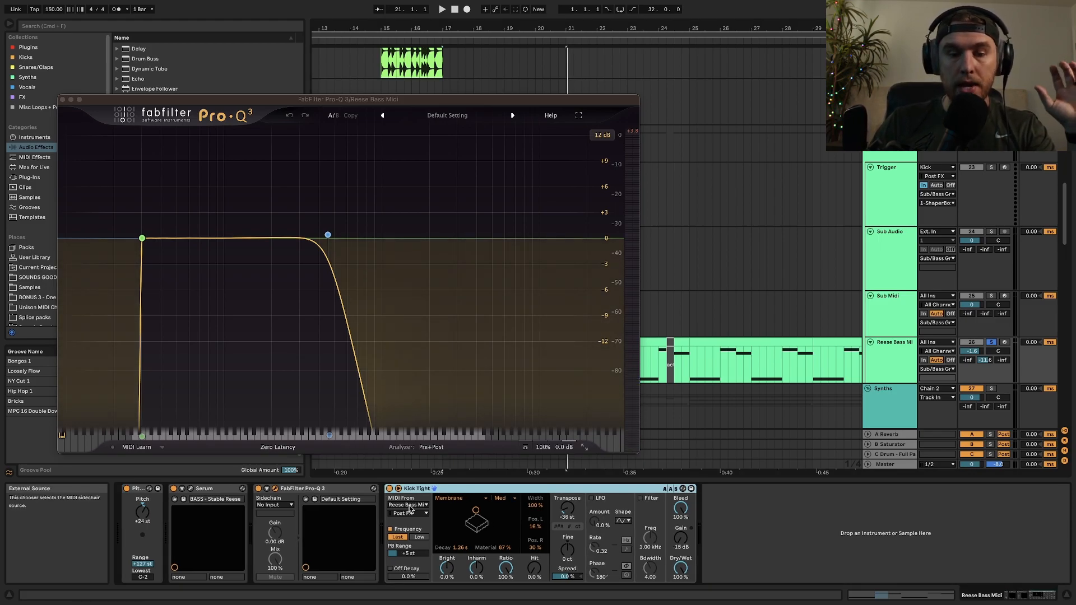
Step: Solo the two RKU_PHK cowbell tracks 33 and 34 and play them together from bar 17
click(902, 374)
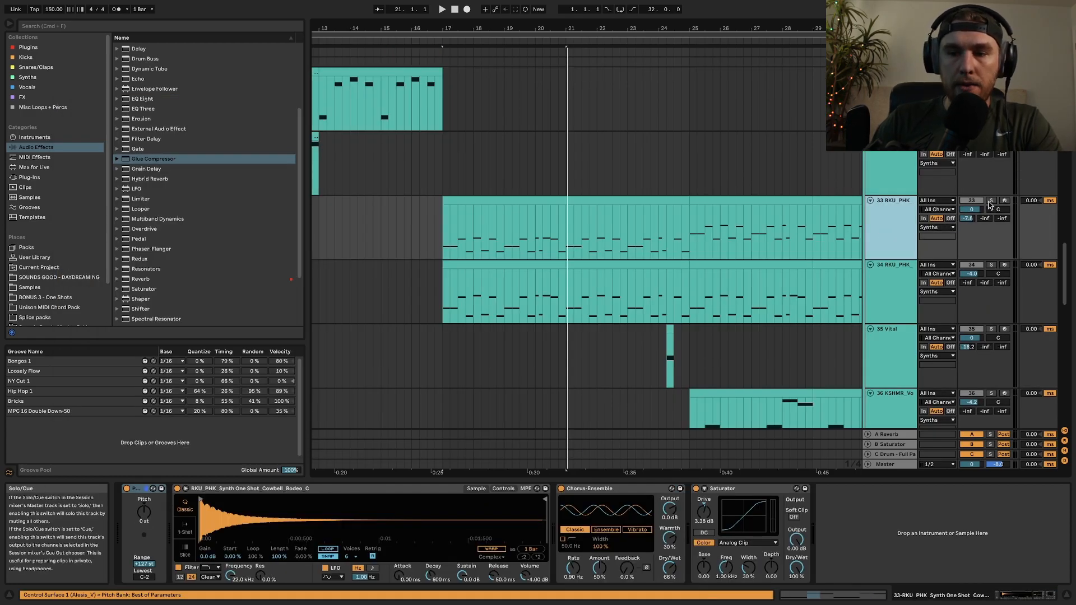
click(990, 200)
click(991, 266)
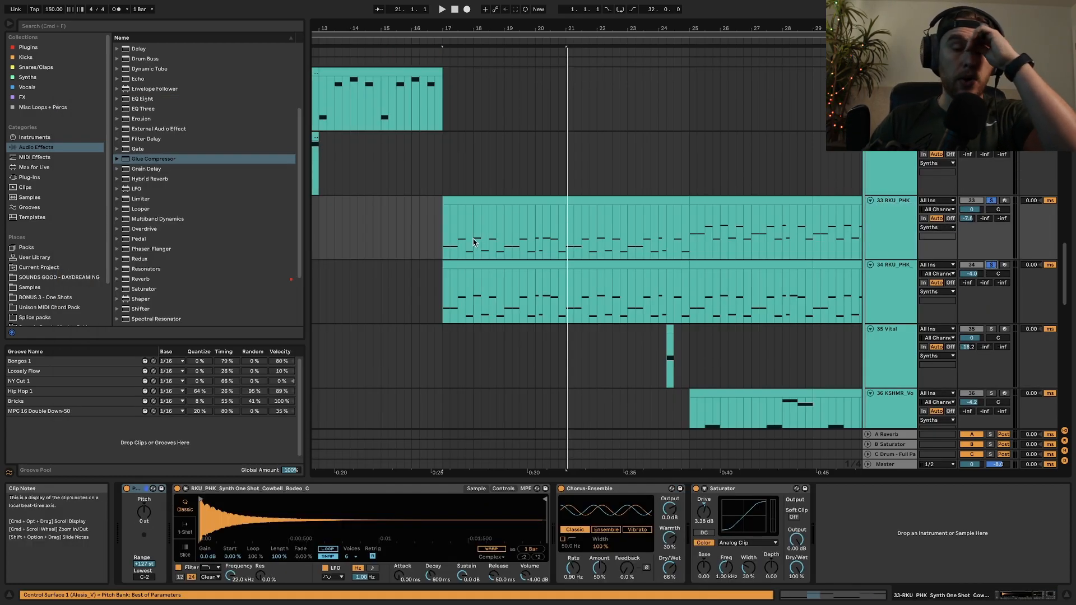
click(441, 237)
key(space)
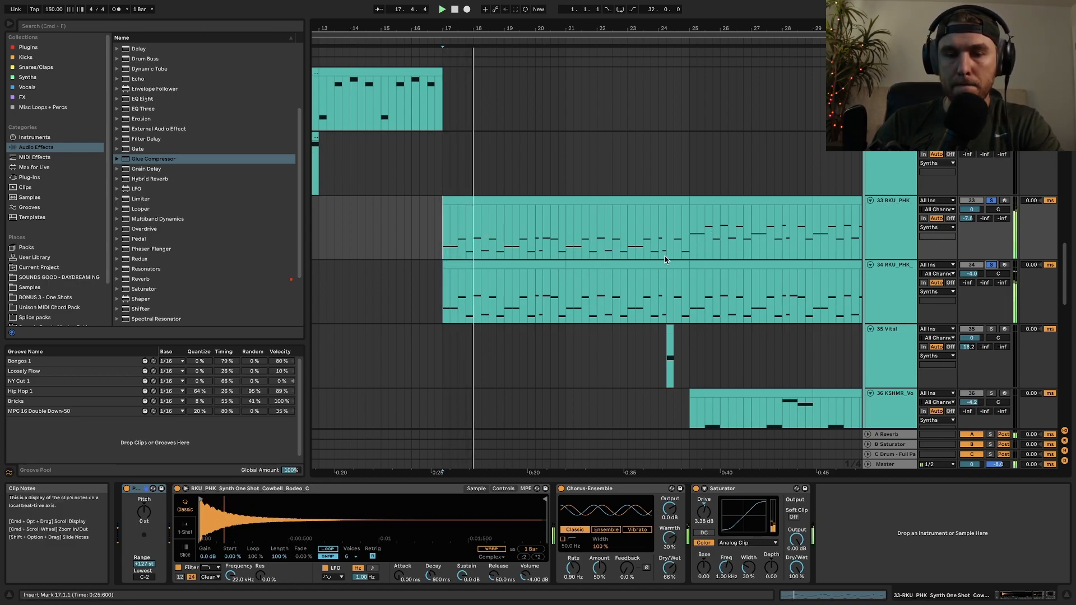
scroll(579, 244, left, 1)
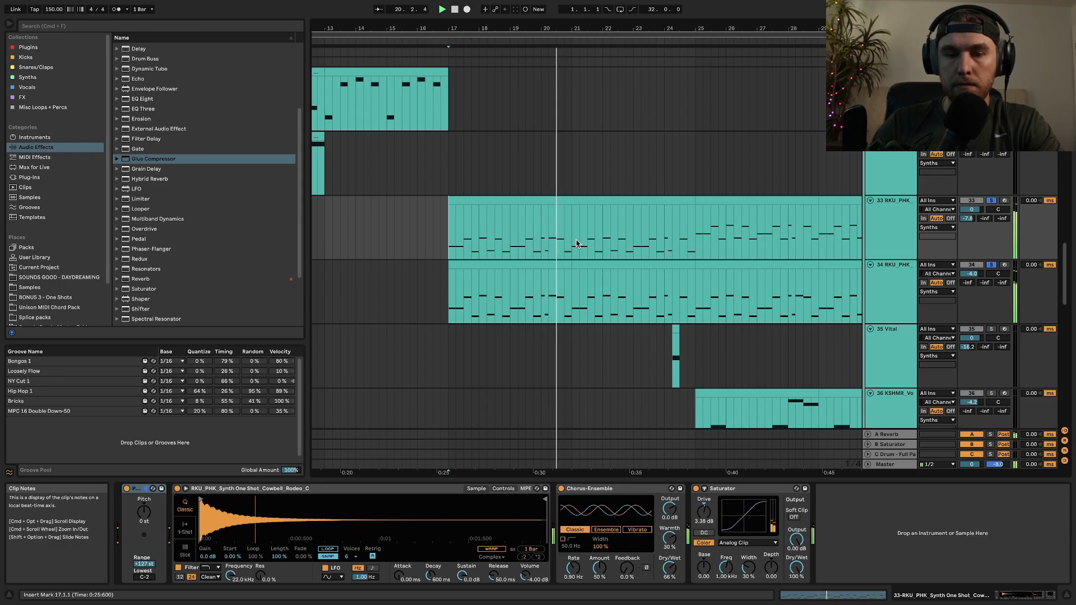
Step: Stop the cowbell playback, then solo the 35 Vital track and play its short clip in bar 24
scroll(577, 244, right, 1)
key(space)
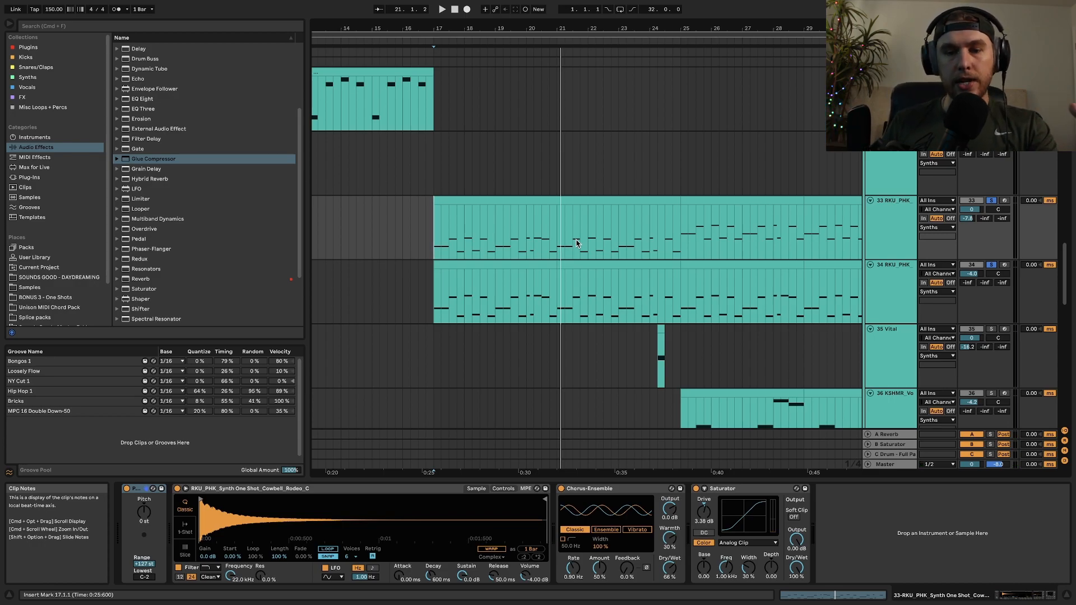
scroll(670, 312, down, 2)
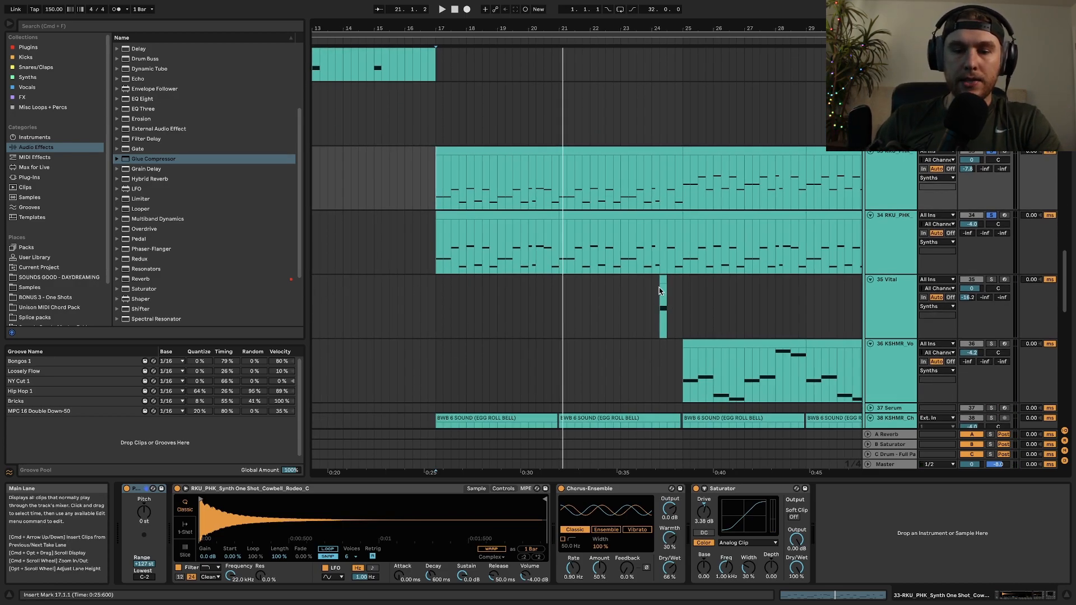
click(663, 289)
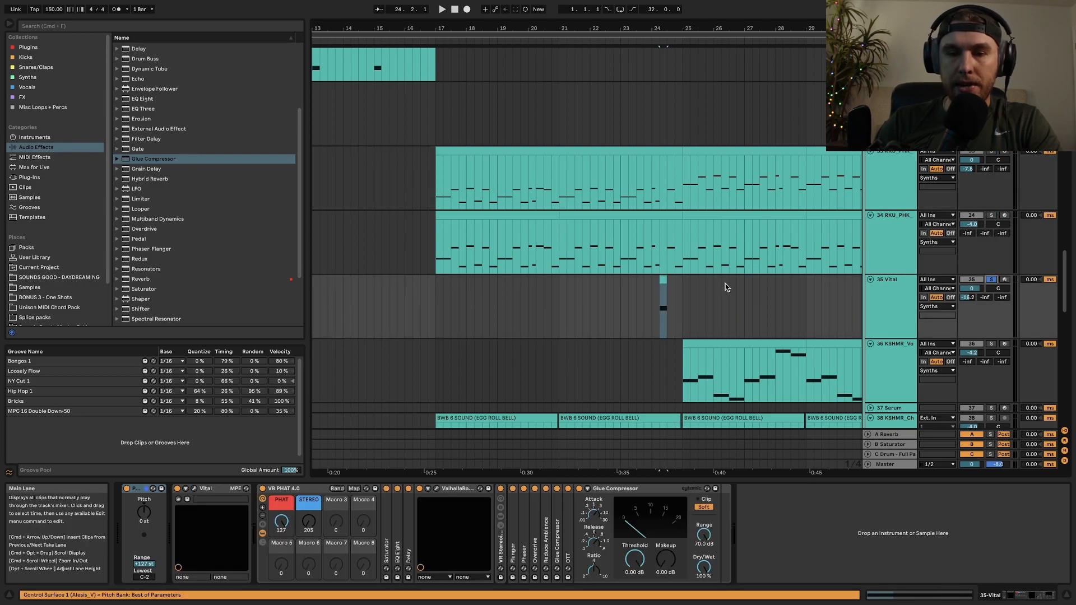
key(space)
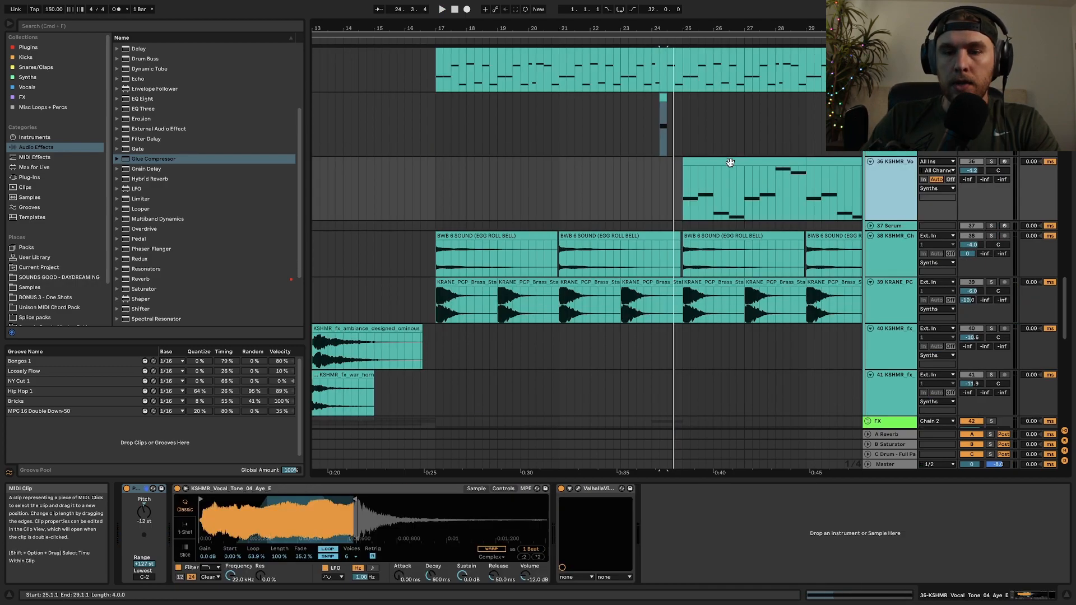
Step: Solo the KSHMR_Vocal_Tone track 36 and play its vocal melody from bar 25 into the following clip
click(723, 162)
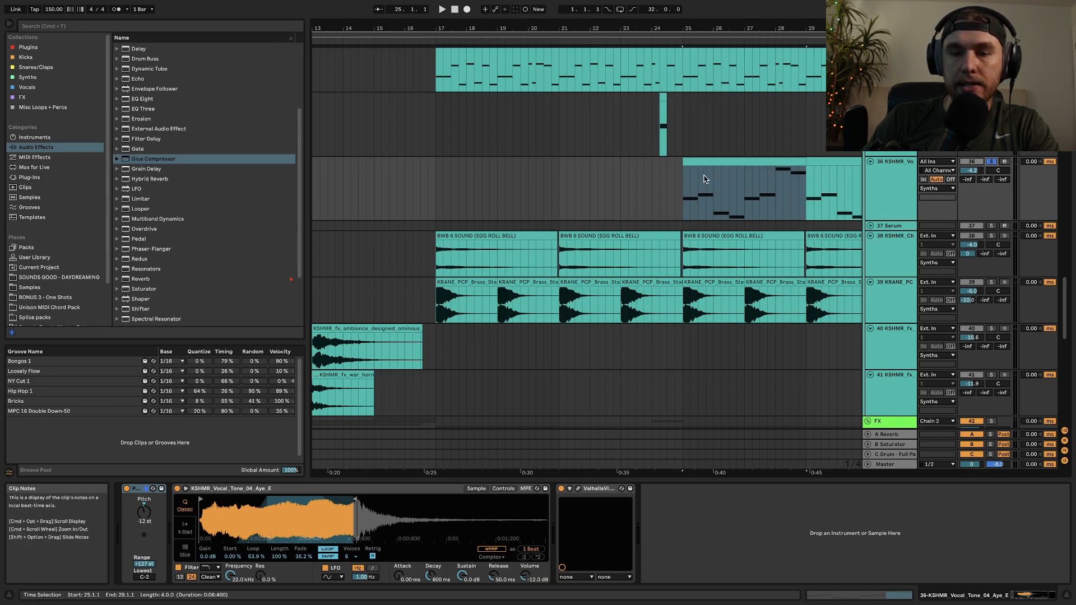
key(space)
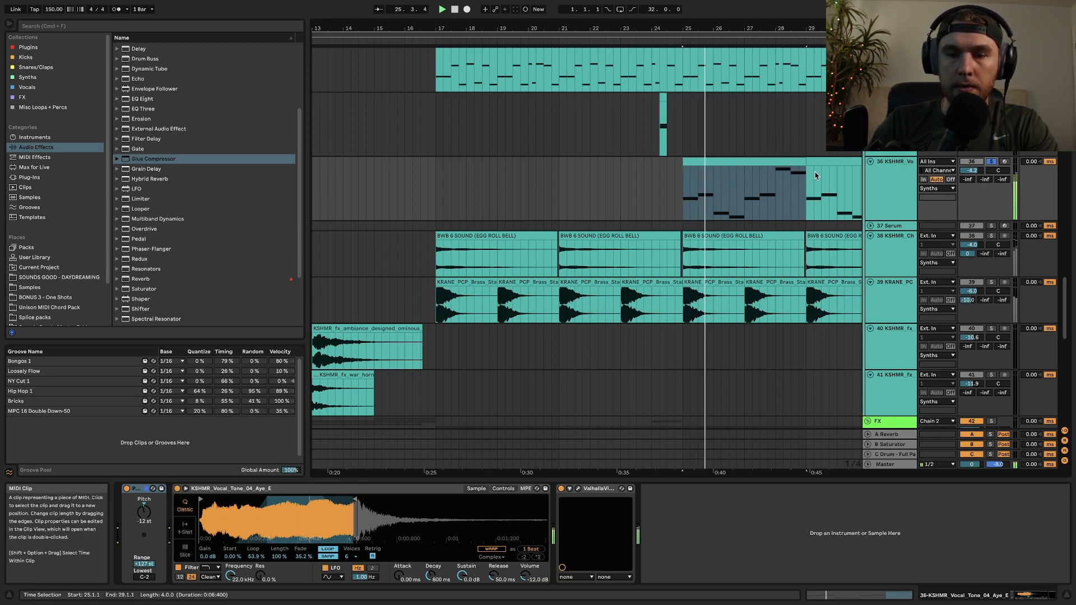
drag(785, 180, 647, 180)
scroll(646, 179, up, 2)
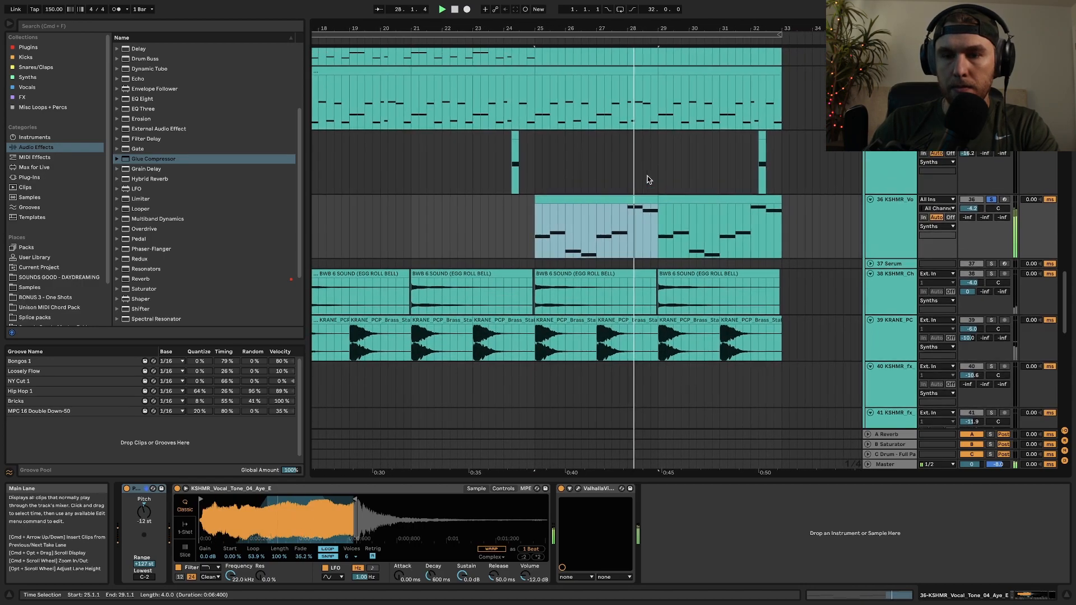
scroll(695, 199, down, 3)
key(space)
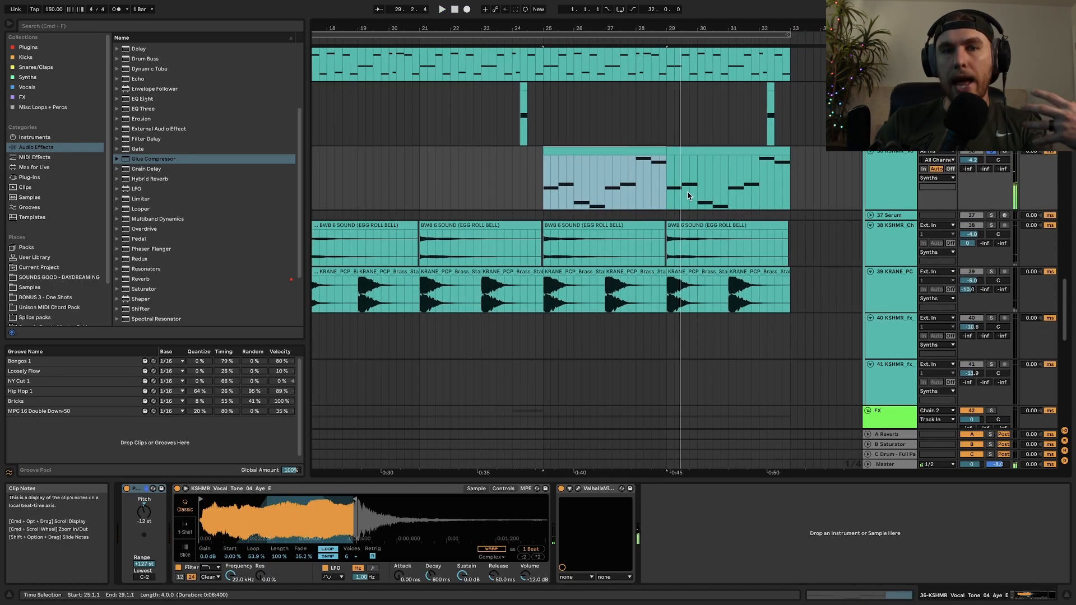
Step: Solo the KSHMR_Church_Bell track 38 and play its first clip from bar 17
scroll(688, 195, left, 5)
scroll(689, 195, down, 1)
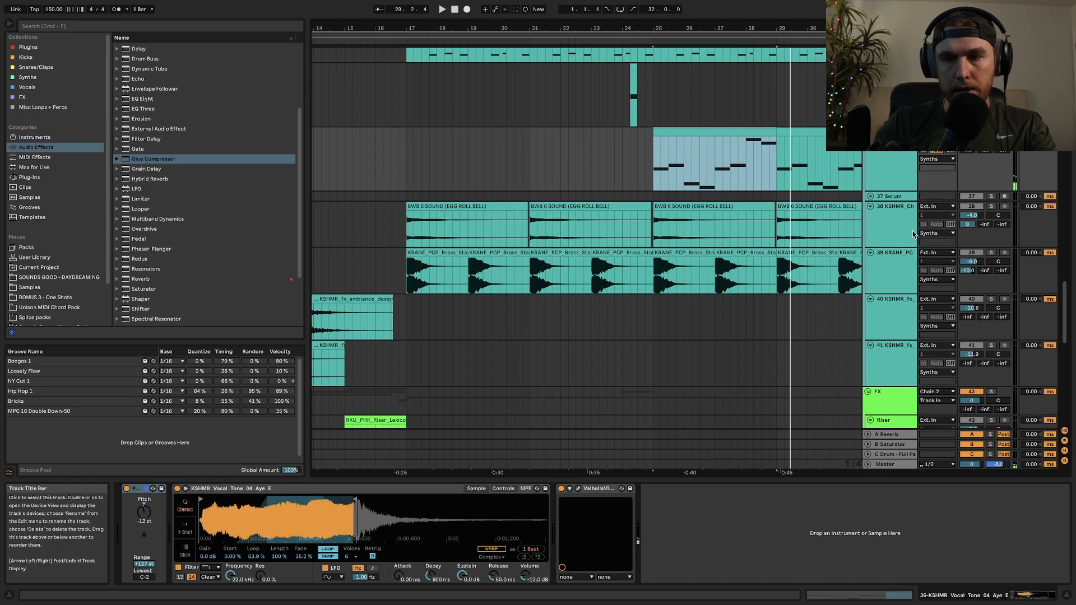
click(495, 208)
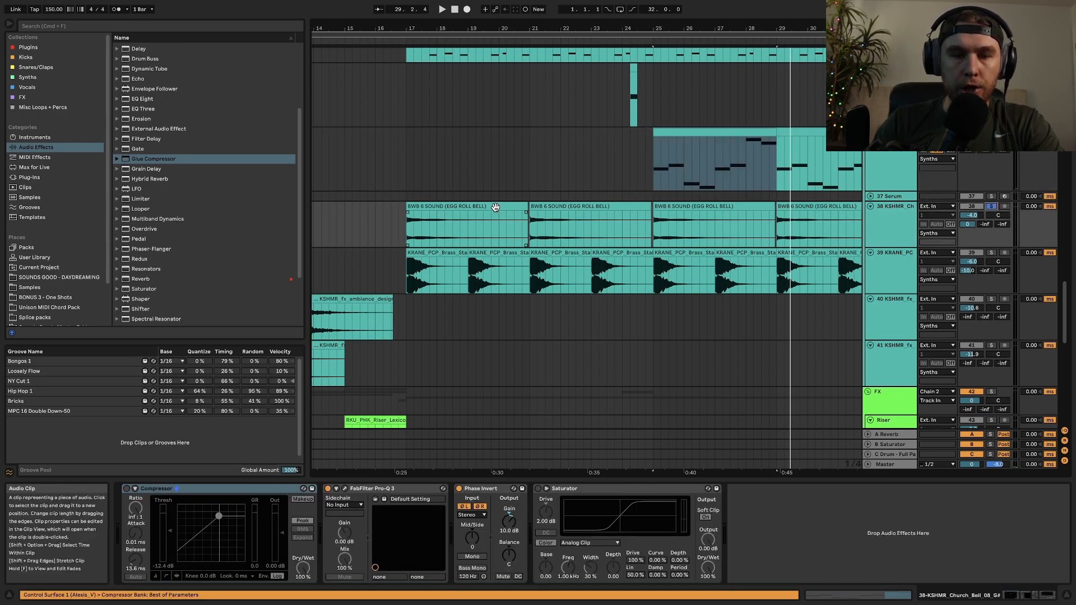
key(space)
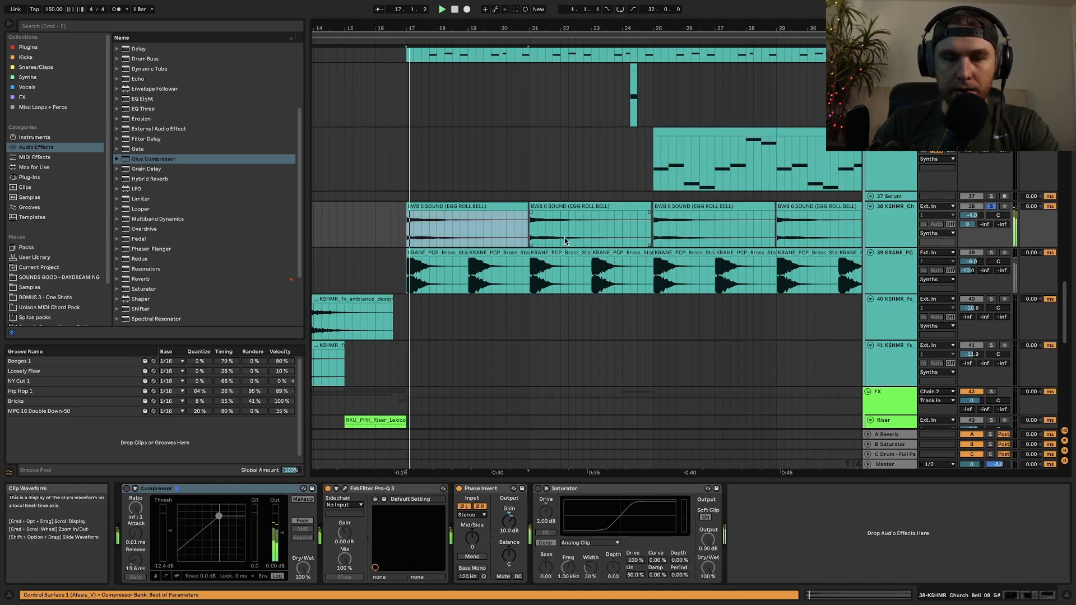
Step: Solo the KRANE_PCP_Brass_Stab track 39 and play its first stab from bar 17
click(990, 253)
click(408, 249)
key(space)
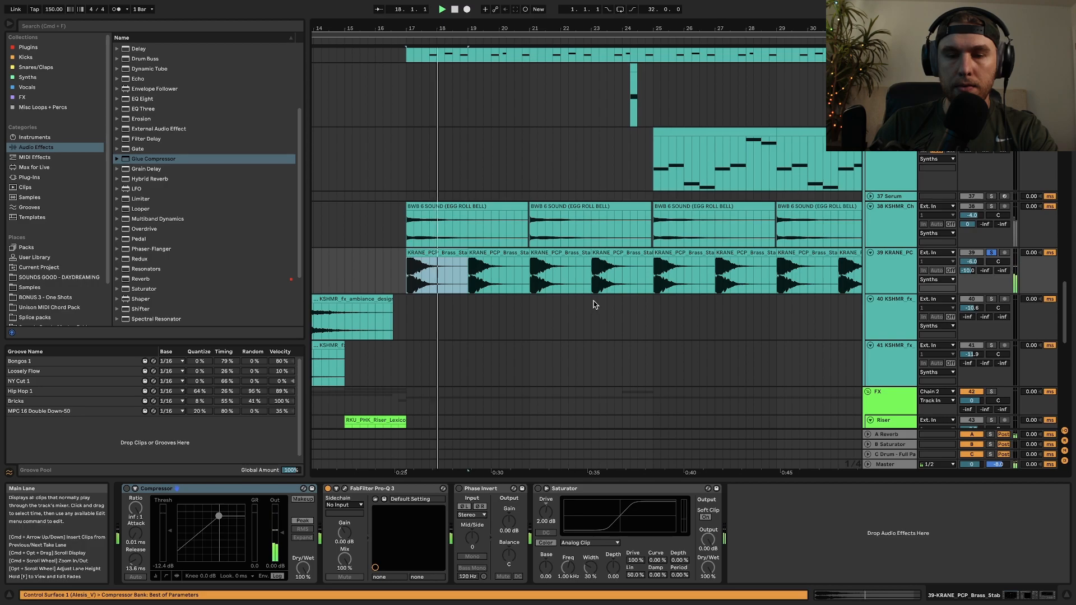
Step: Stop playback and show the device chains of the church bell track and the brass stab track
click(898, 222)
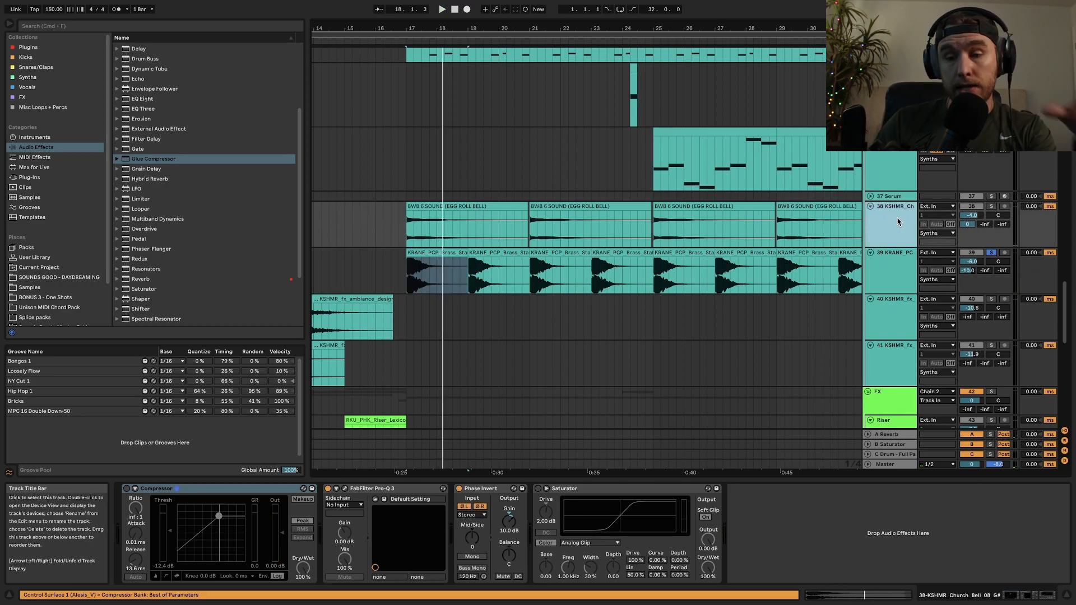
click(887, 265)
scroll(886, 265, down, 2)
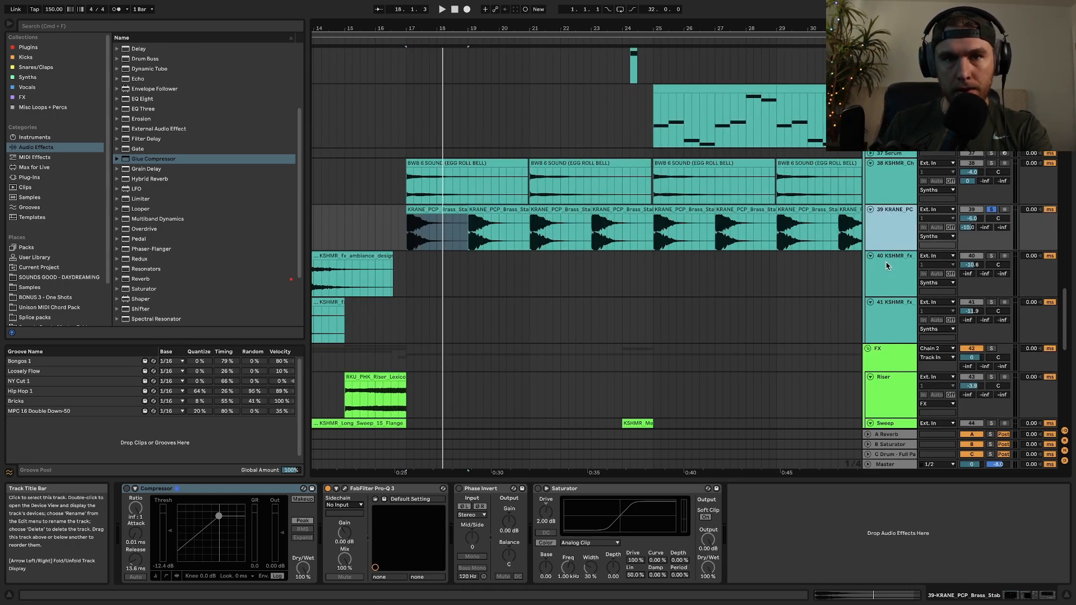
scroll(887, 264, down, 2)
scroll(886, 264, up, 2)
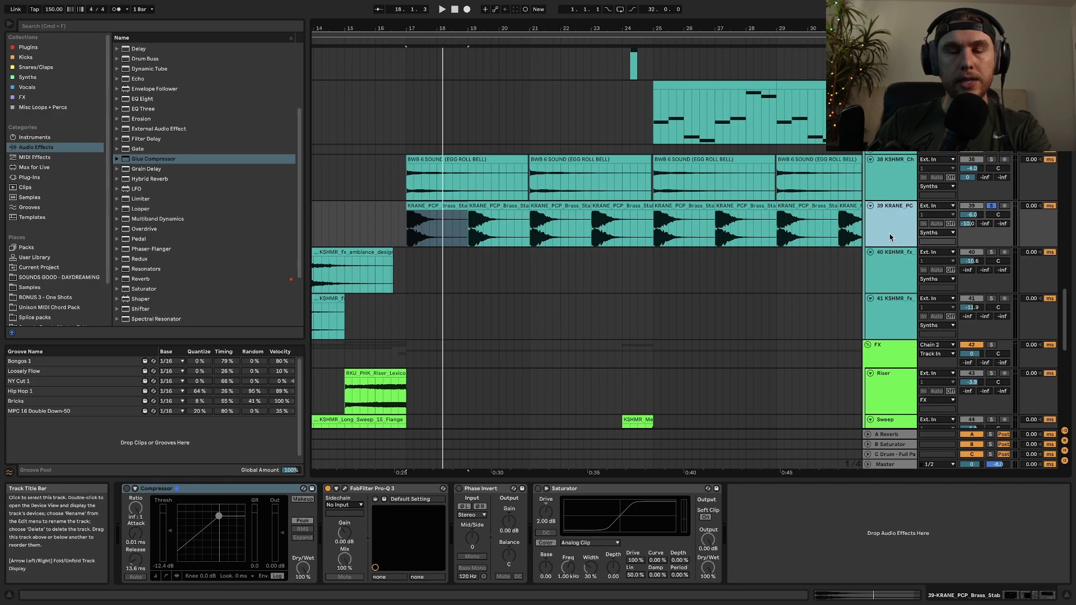
Step: Solo the White Noise Crash track and play its sm101_imp_exp_light_06 clip from bar 17
click(887, 437)
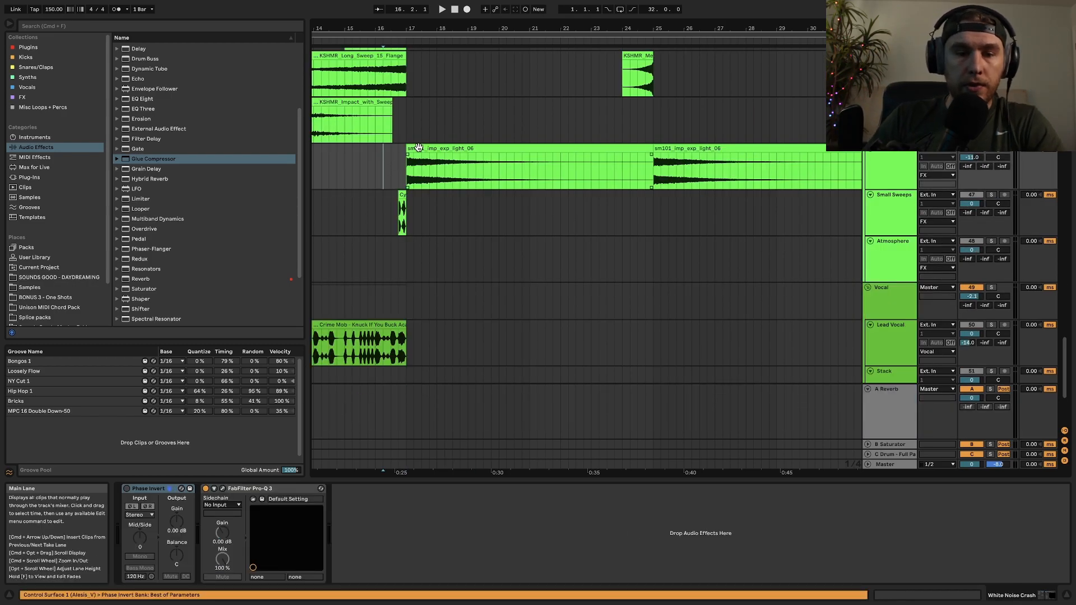
click(418, 147)
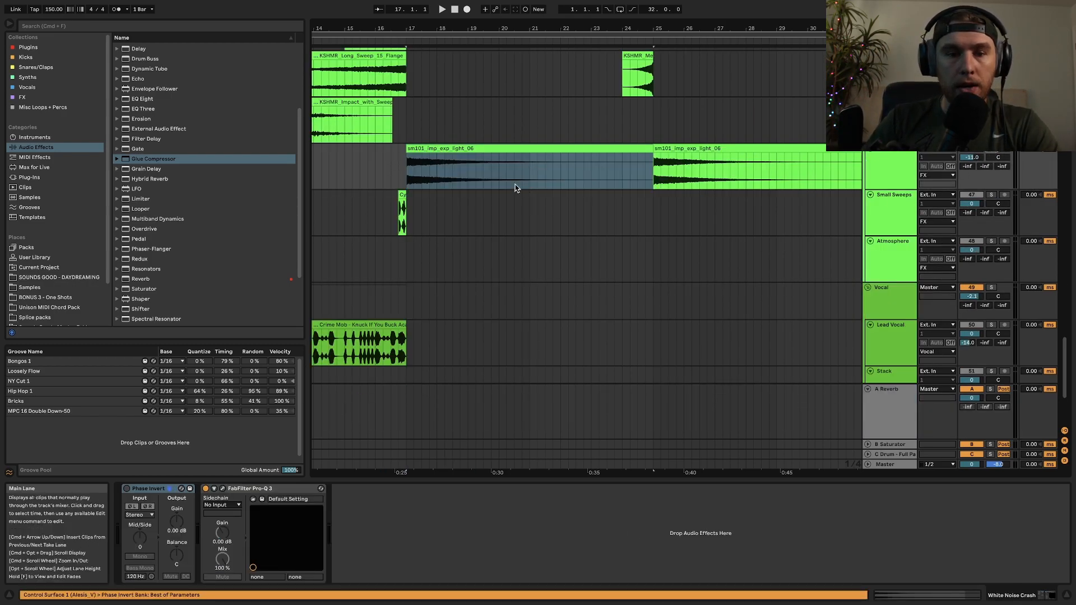
key(space)
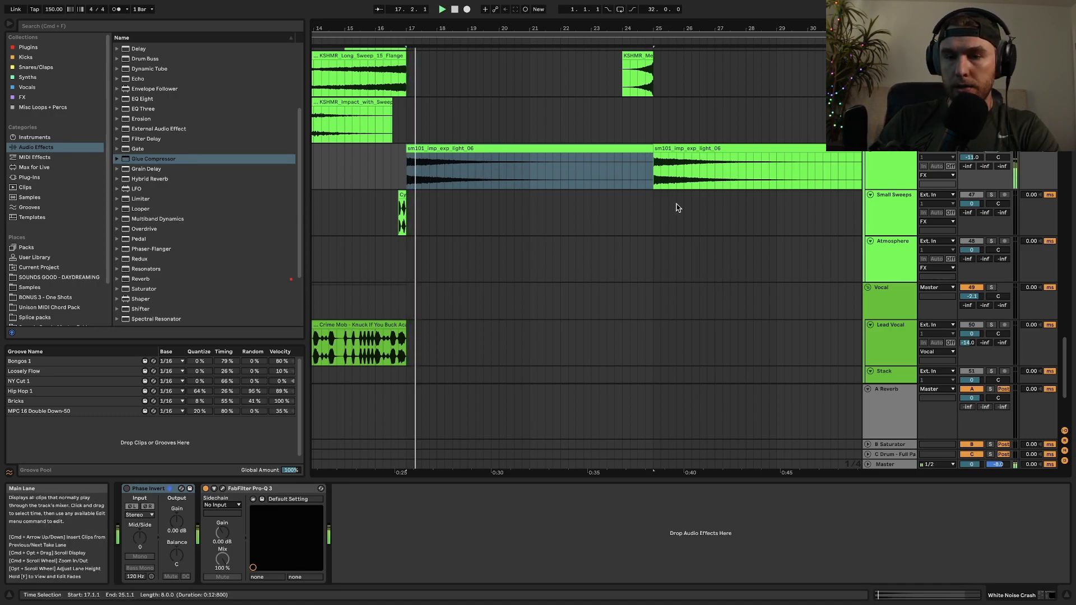
click(678, 168)
Step: Select the short KSHMR sweep clip just before bar 25 on the Sweep track and play it
scroll(667, 120, up, 2)
click(637, 87)
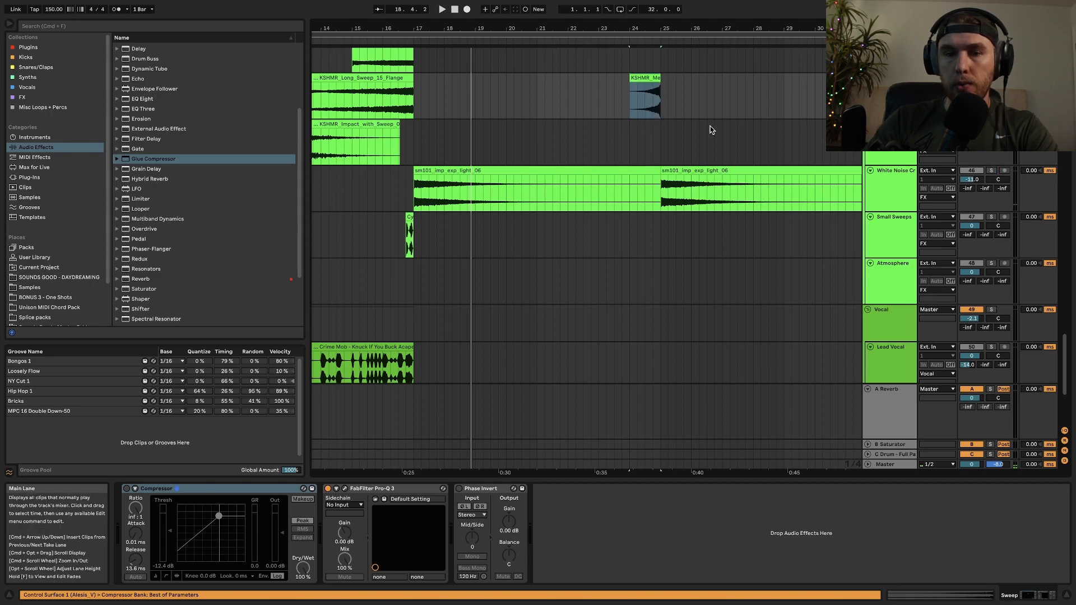
key(space)
Step: Play the full arrangement from bar 1
scroll(710, 129, right, 5)
scroll(698, 131, up, 4)
scroll(699, 132, down, 3)
scroll(698, 131, up, 2)
key(space)
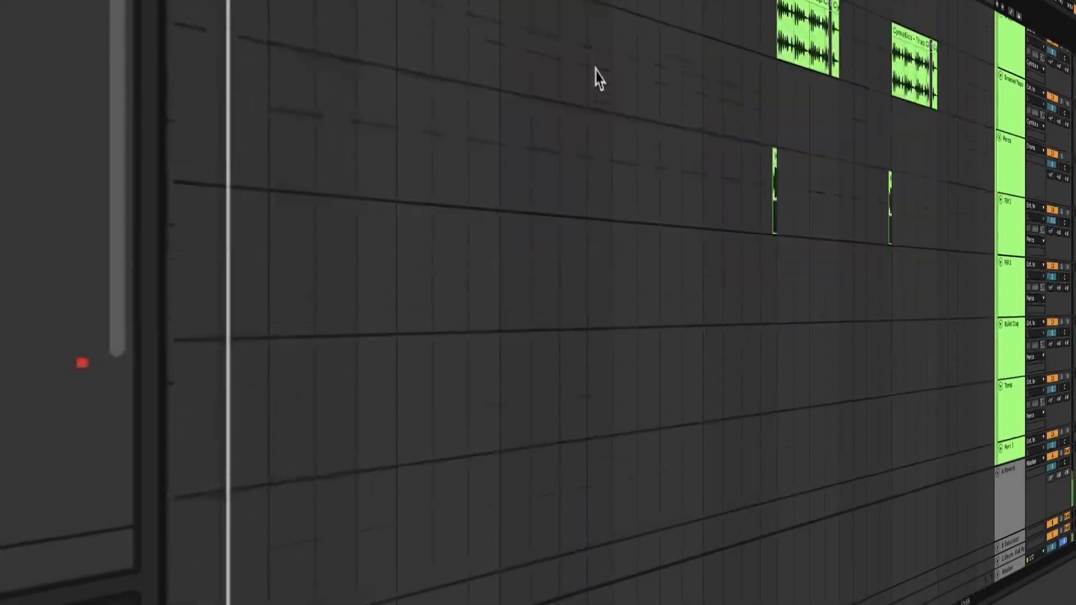
Step: Fold all tracks inside the Synths group and the FX group to their minimum height
scroll(595, 78, down, 15)
scroll(594, 81, down, 2)
scroll(593, 80, right, 1)
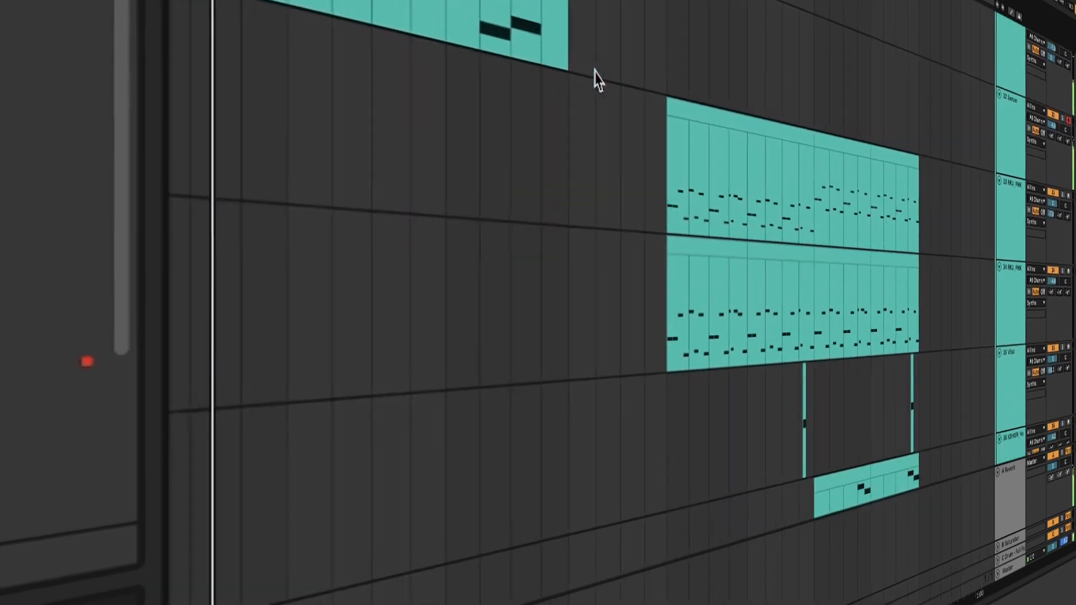
scroll(595, 80, down, 4)
scroll(595, 81, left, 1)
scroll(596, 80, up, 2)
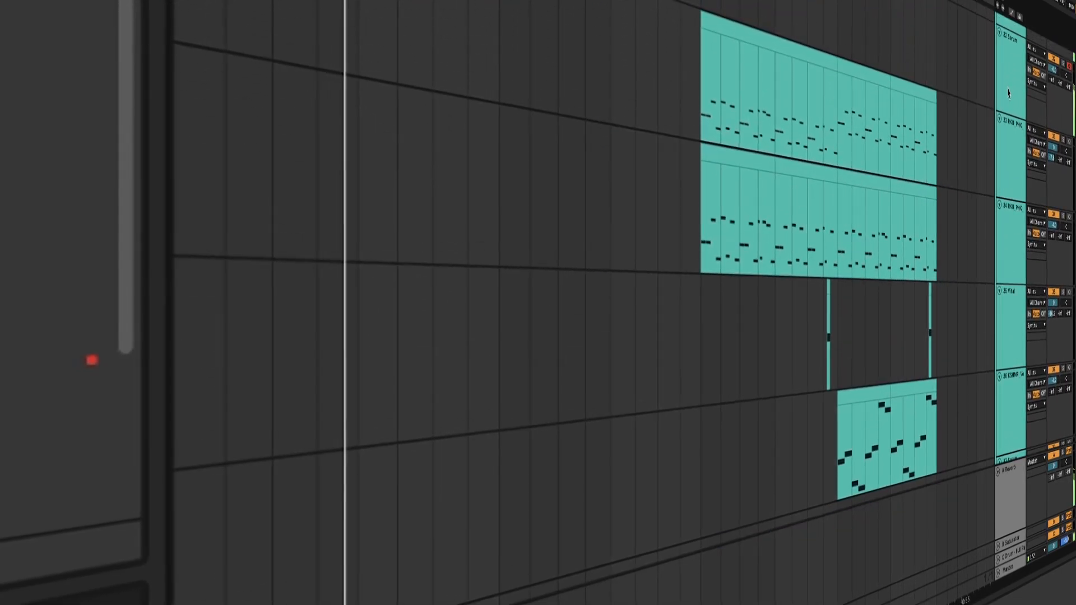
alt+click(999, 118)
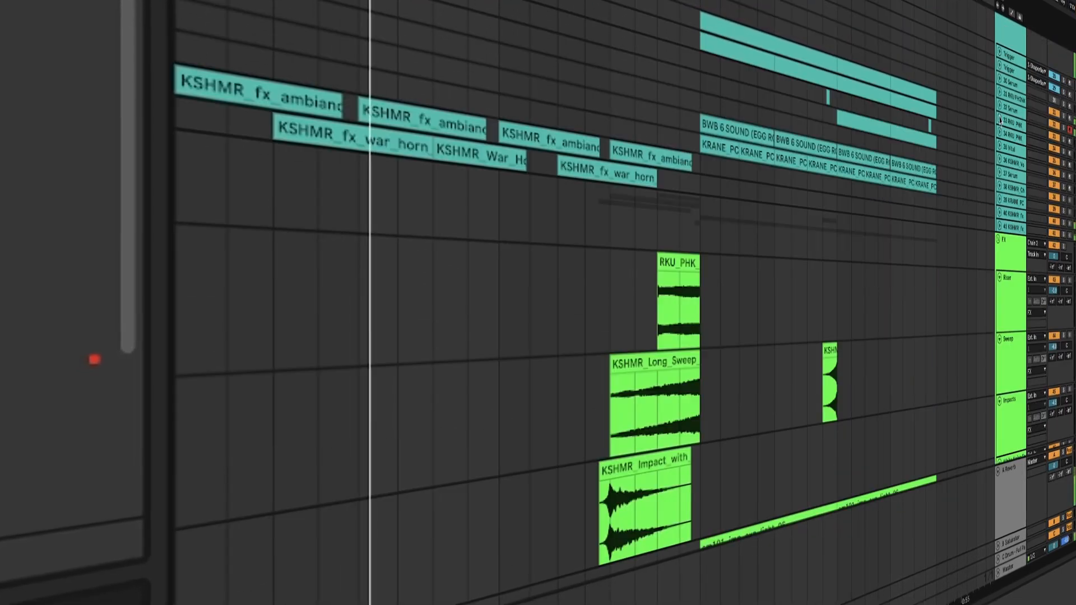
alt+click(999, 277)
Step: Follow the intro playback up to the drop, examining the vocal, synth, FX and kick/snare tracks
scroll(730, 170, down, 3)
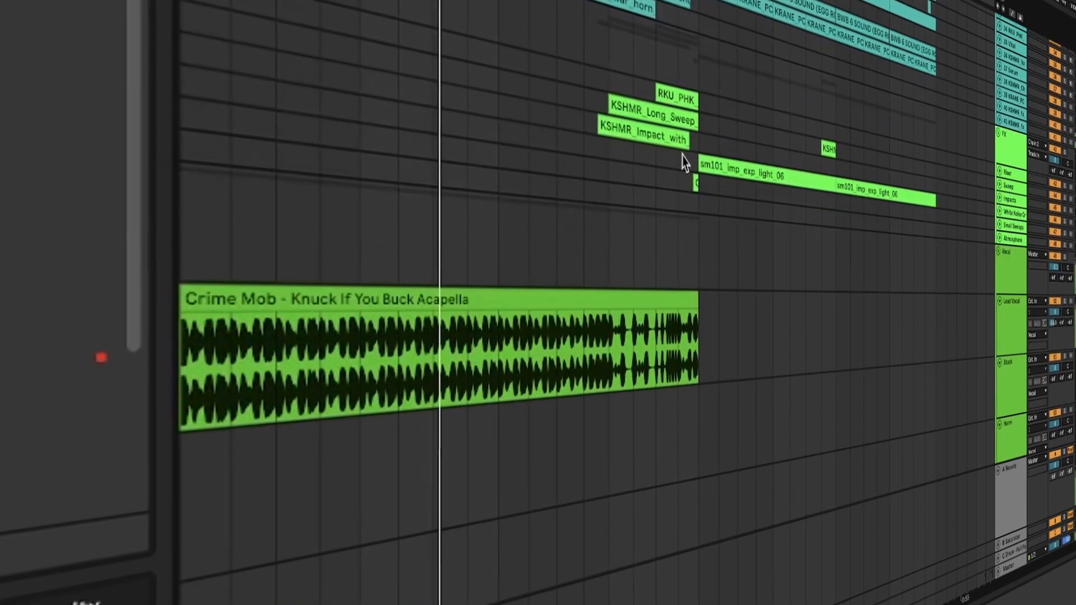
scroll(605, 120, up, 8)
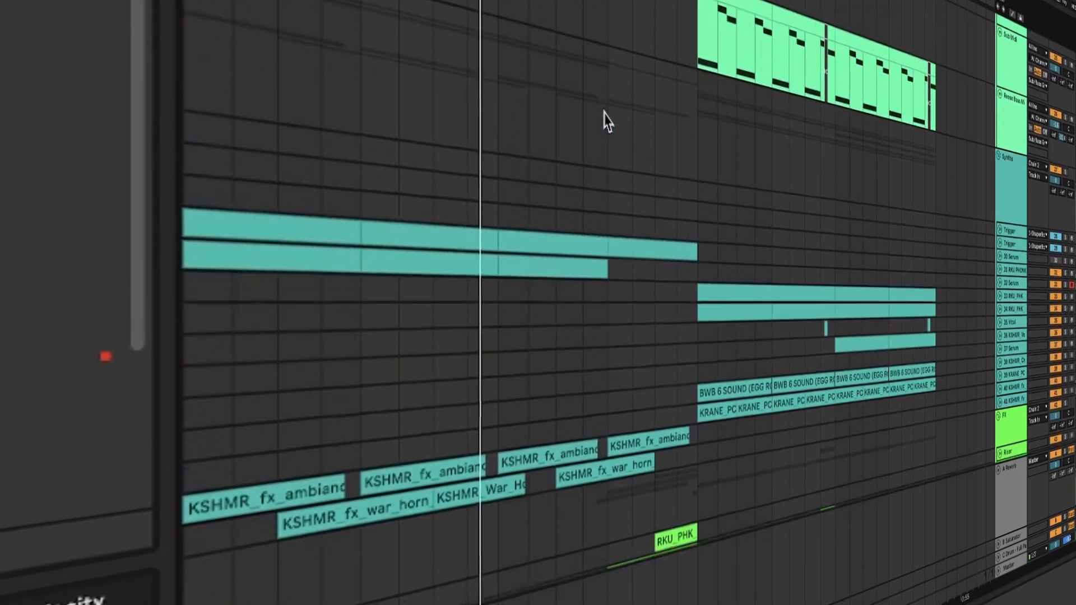
scroll(604, 121, down, 2)
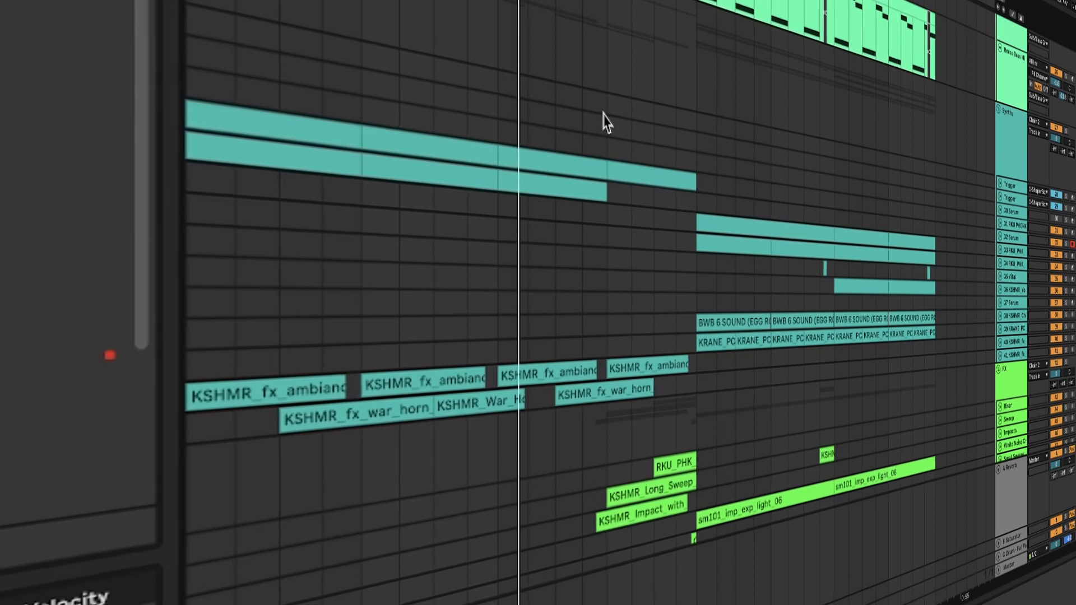
scroll(605, 120, up, 10)
scroll(605, 120, up, 10)
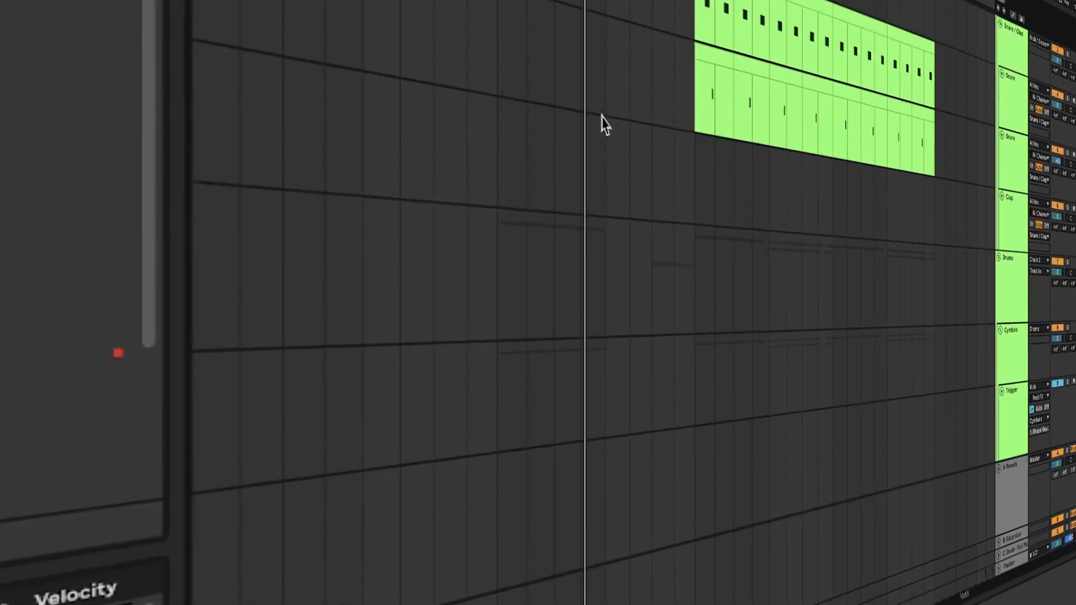
scroll(604, 124, up, 3)
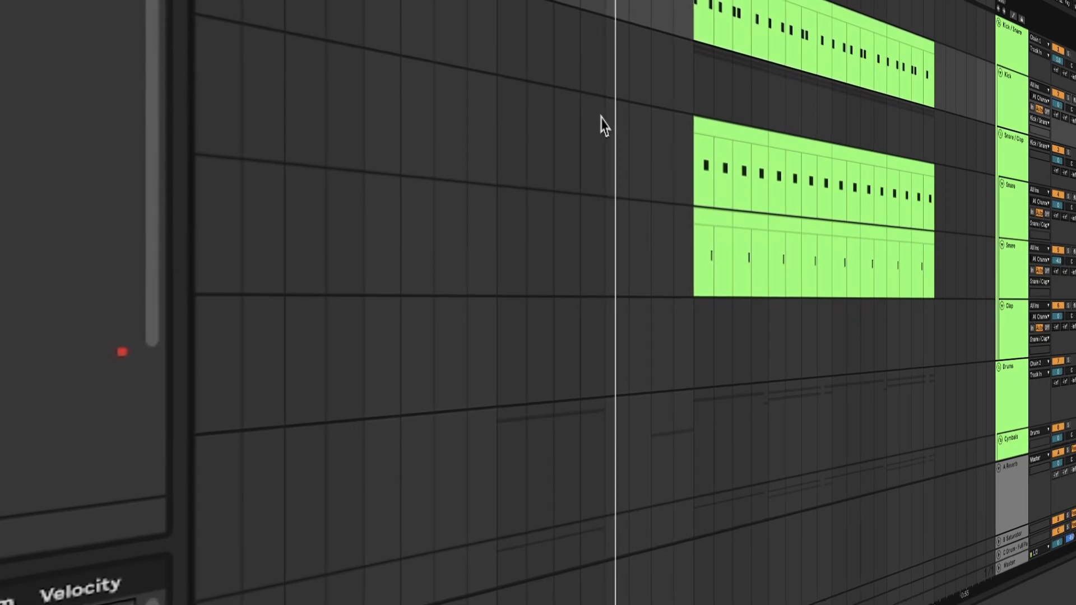
scroll(604, 125, down, 10)
scroll(602, 126, down, 10)
scroll(603, 128, down, 5)
scroll(602, 128, up, 3)
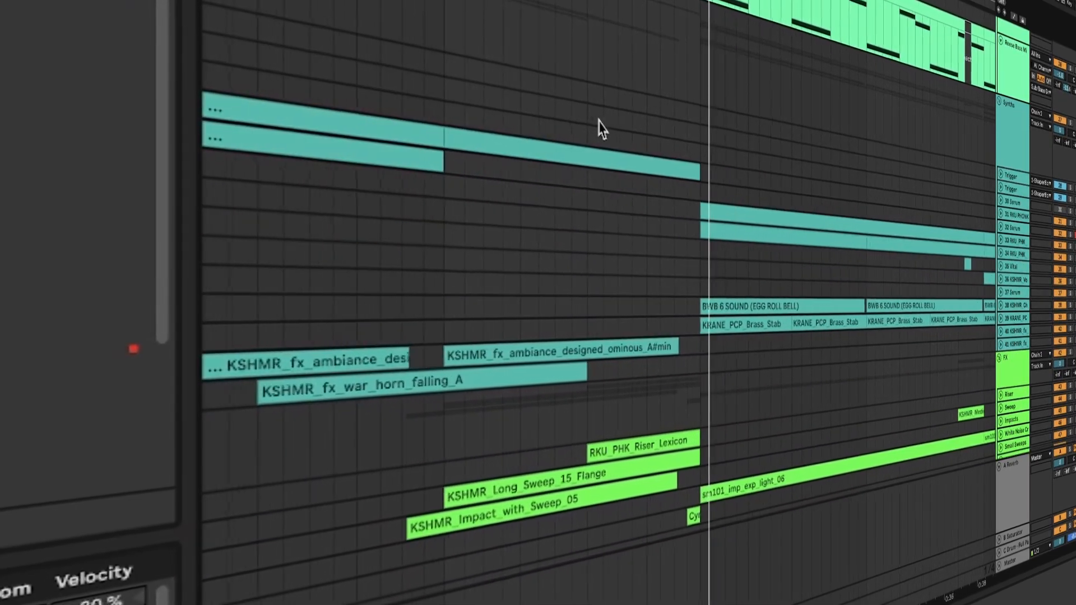
Step: Follow the drop playback from bar 17, examining the synth, FX, bass and percussion tracks
scroll(598, 128, right, 5)
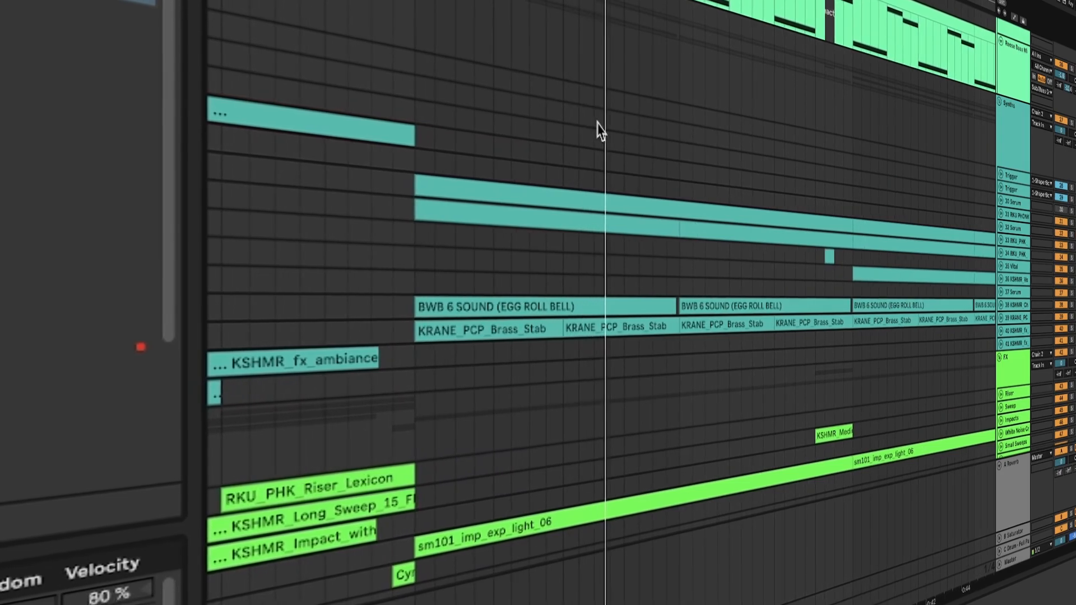
scroll(598, 130, right, 5)
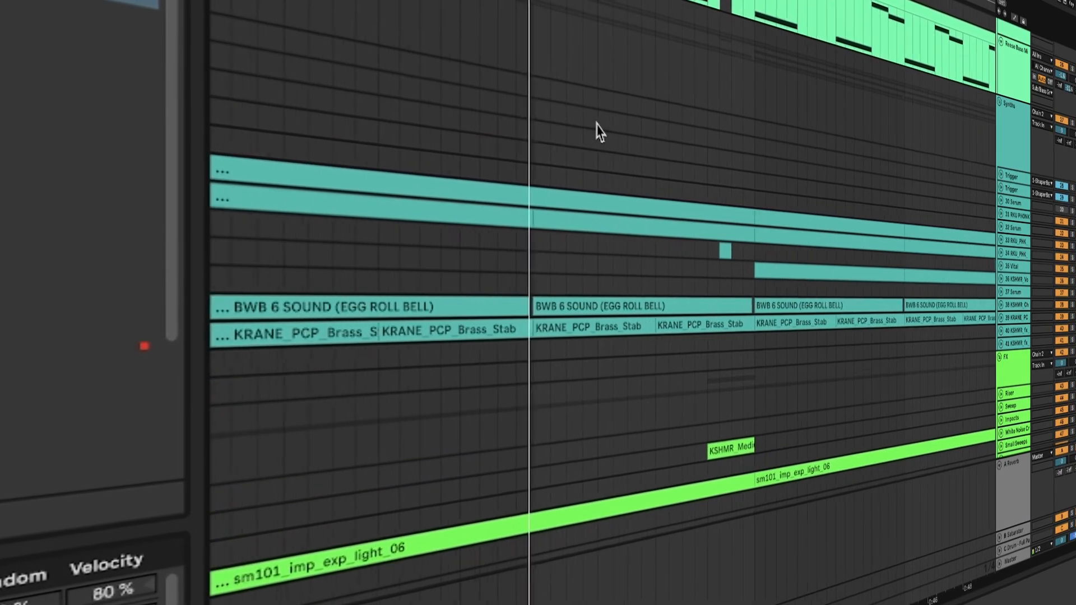
scroll(599, 133, right, 4)
scroll(600, 133, left, 3)
scroll(599, 133, up, 3)
scroll(599, 133, up, 10)
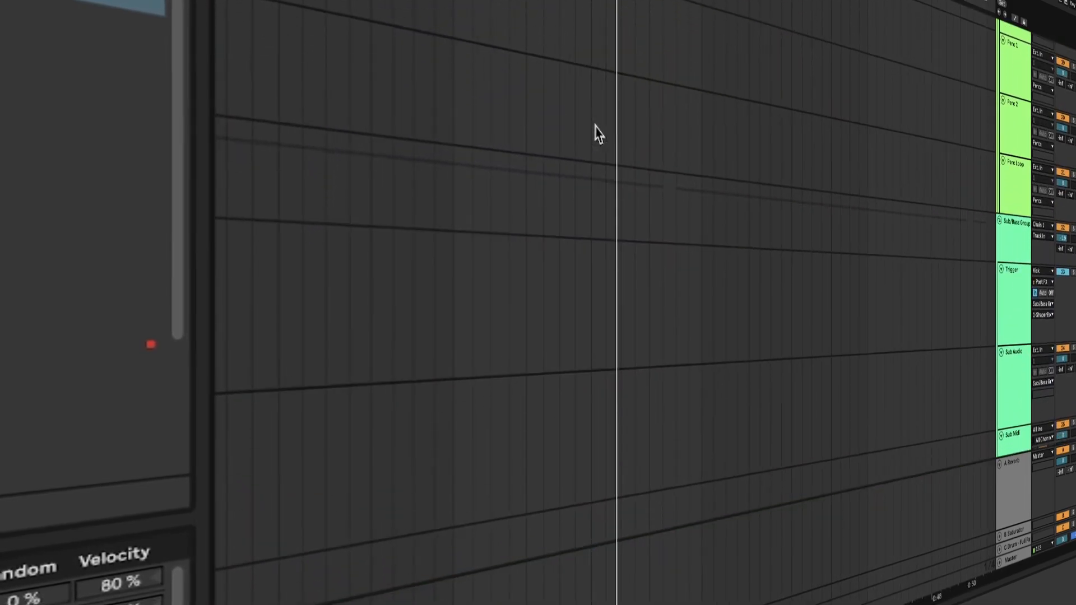
scroll(598, 133, down, 8)
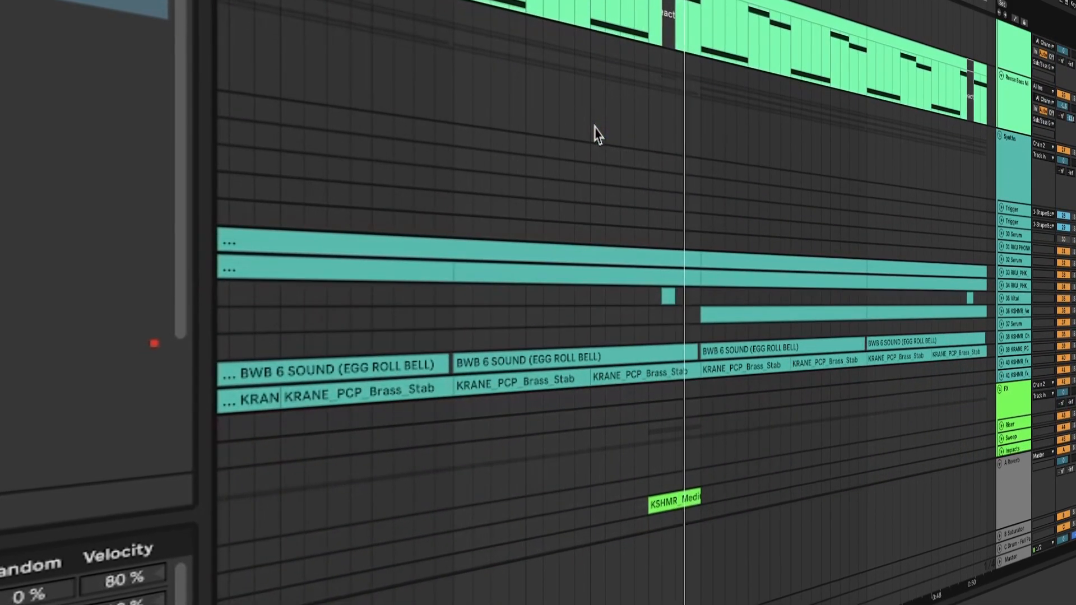
scroll(599, 134, down, 2)
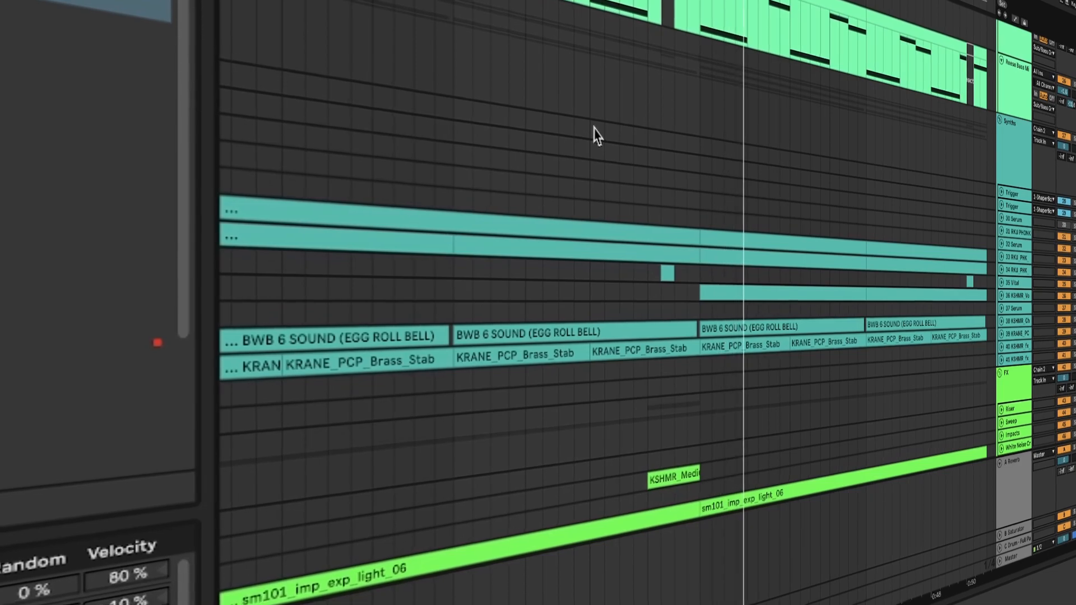
scroll(597, 136, up, 10)
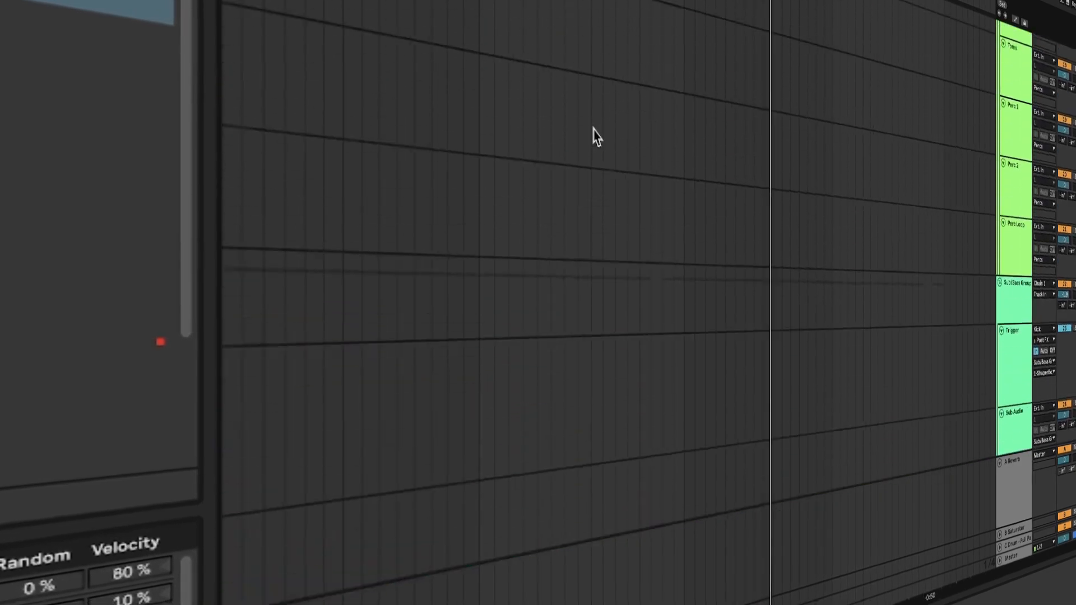
scroll(595, 136, up, 5)
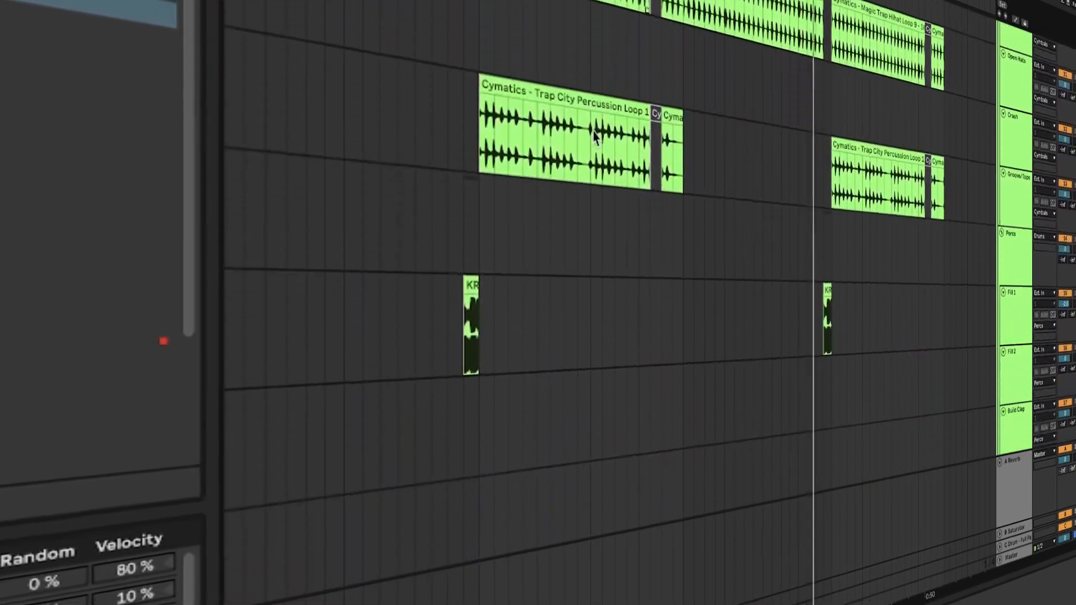